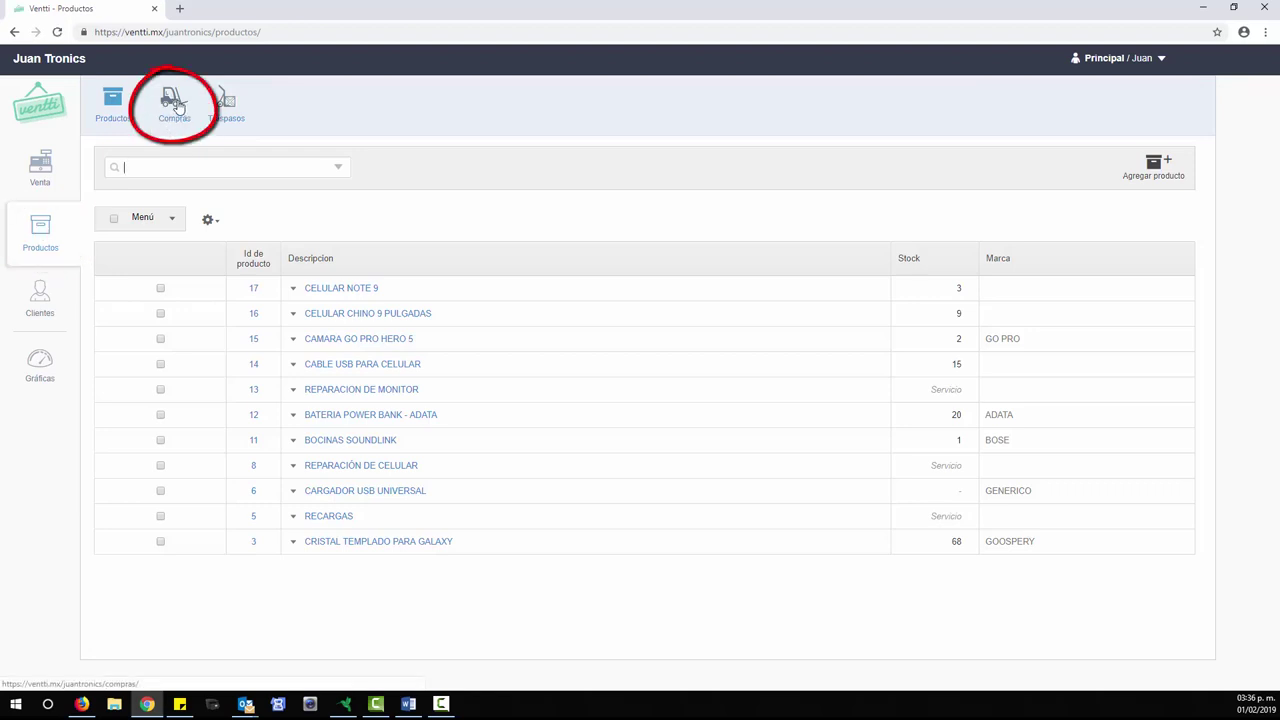
Create a new purchase order with the reference "lo que sea".
click(176, 104)
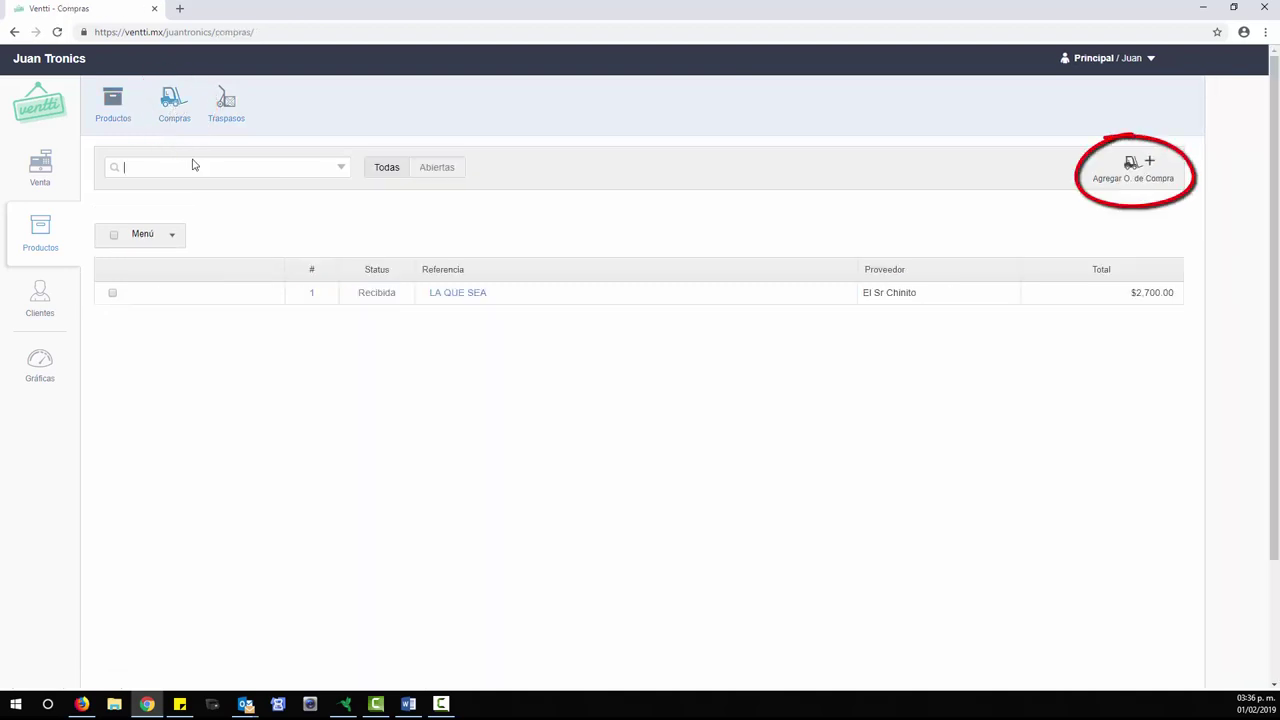
click(1146, 186)
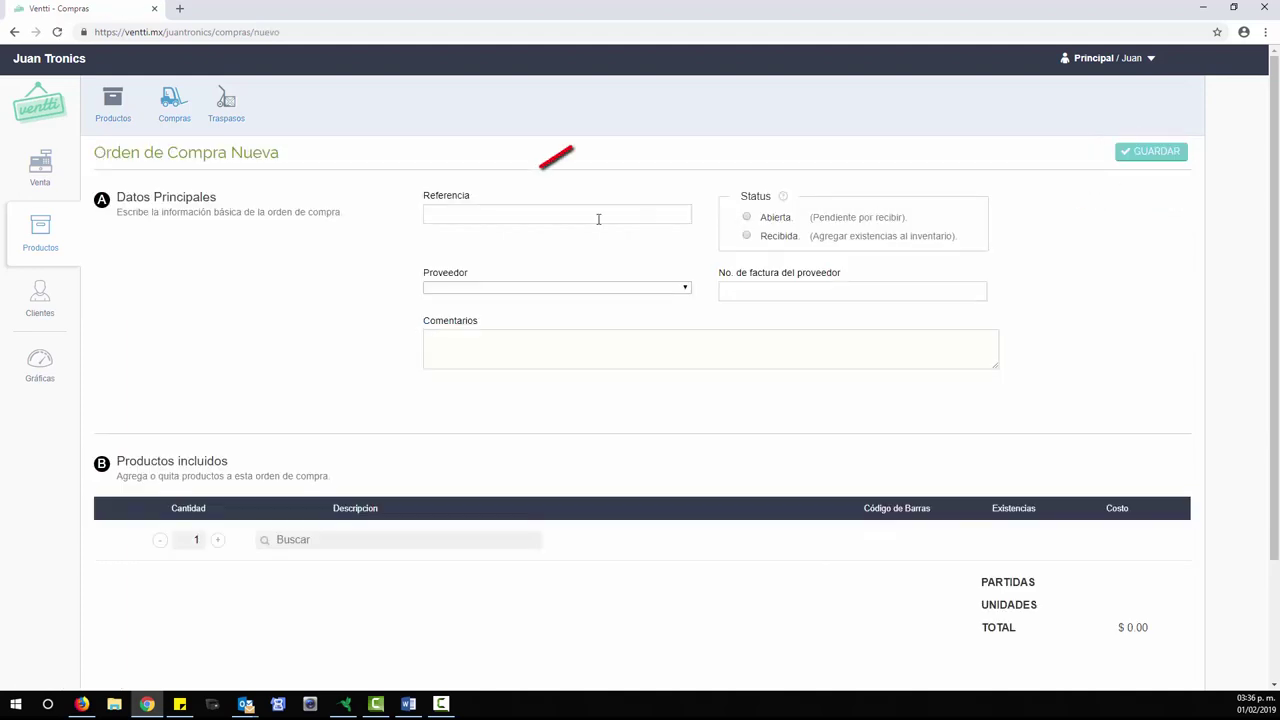
click(490, 217)
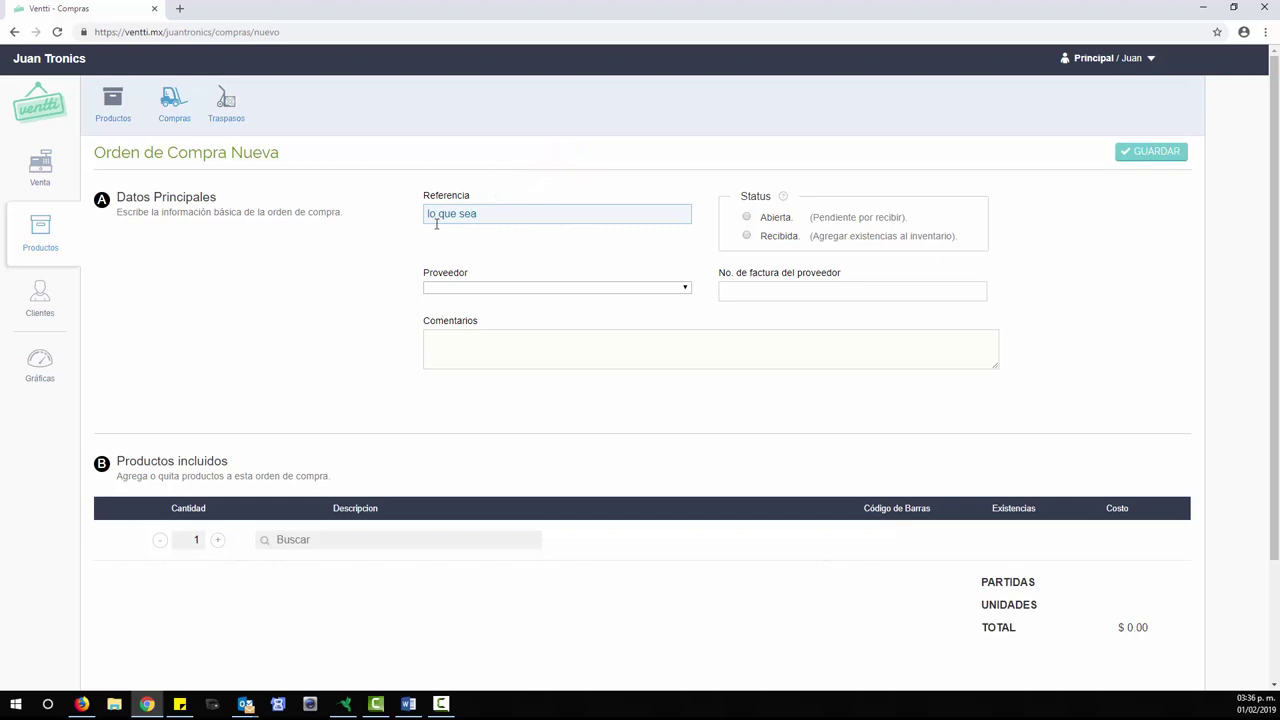
Add a new supplier named "el mejor proveedor" with the contact's first name, and save it for the order.
click(469, 290)
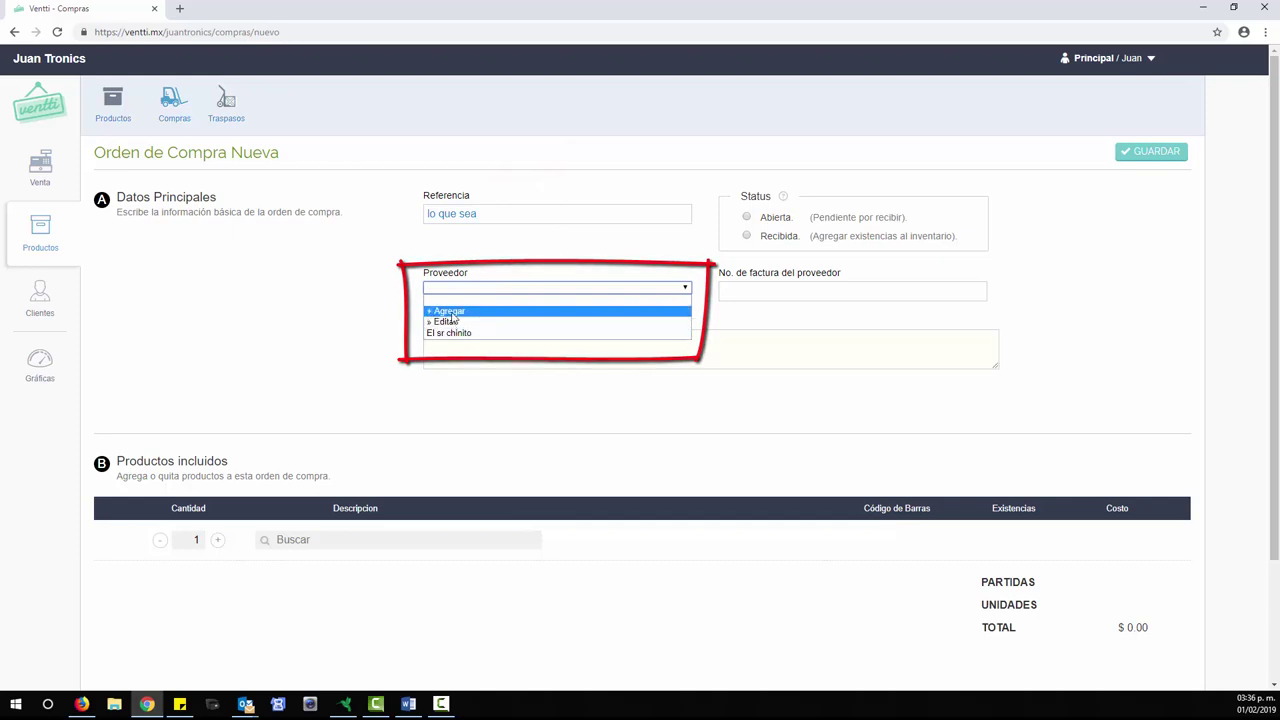
click(449, 311)
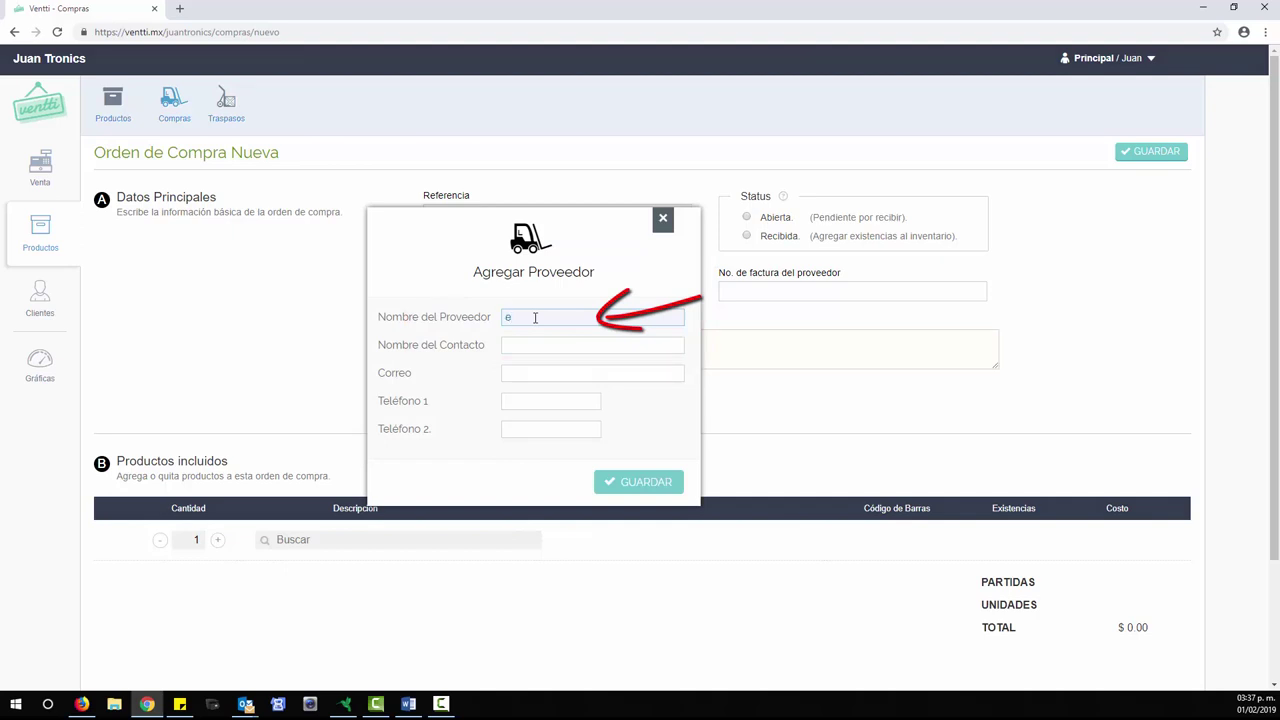
text(el mejor proveedor)
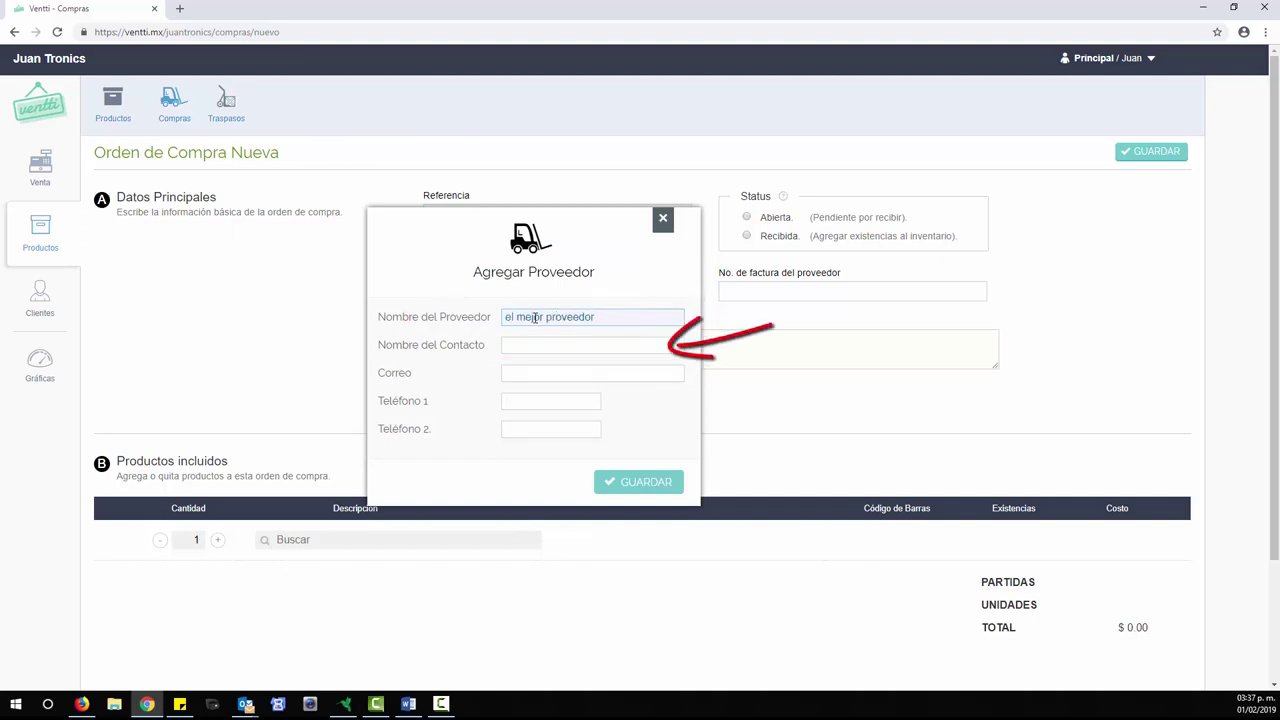
click(529, 353)
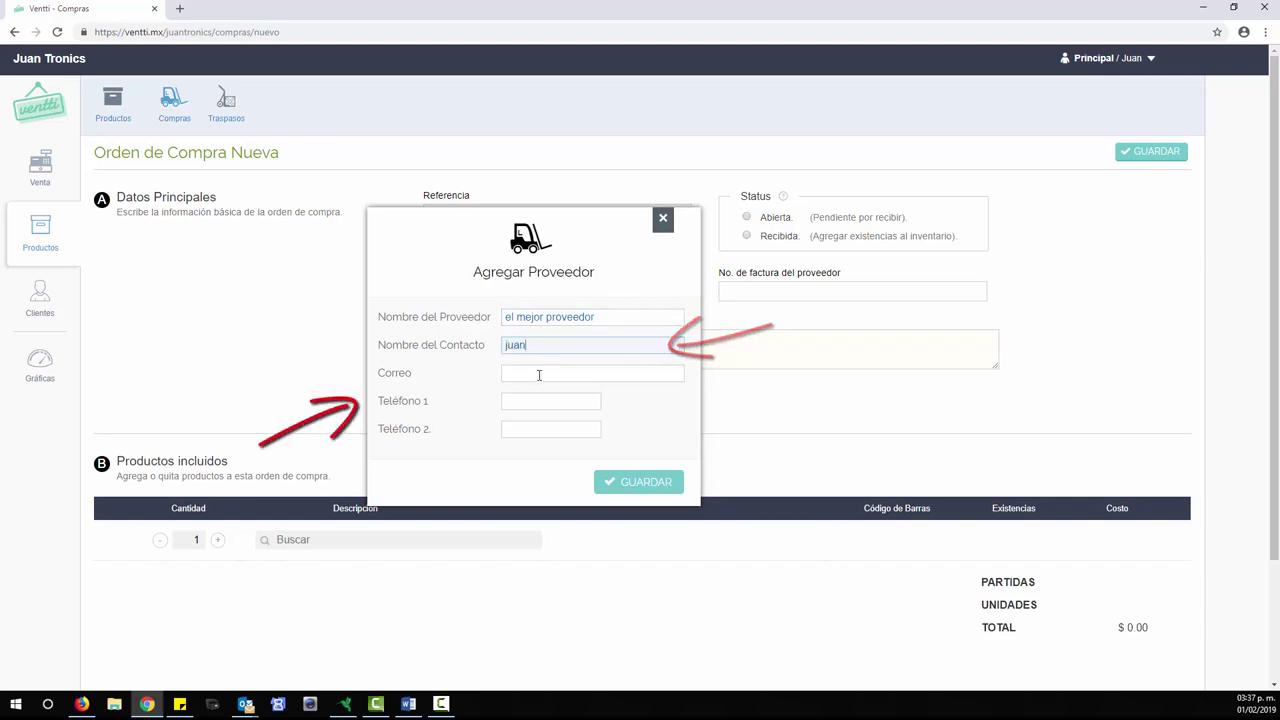
click(624, 484)
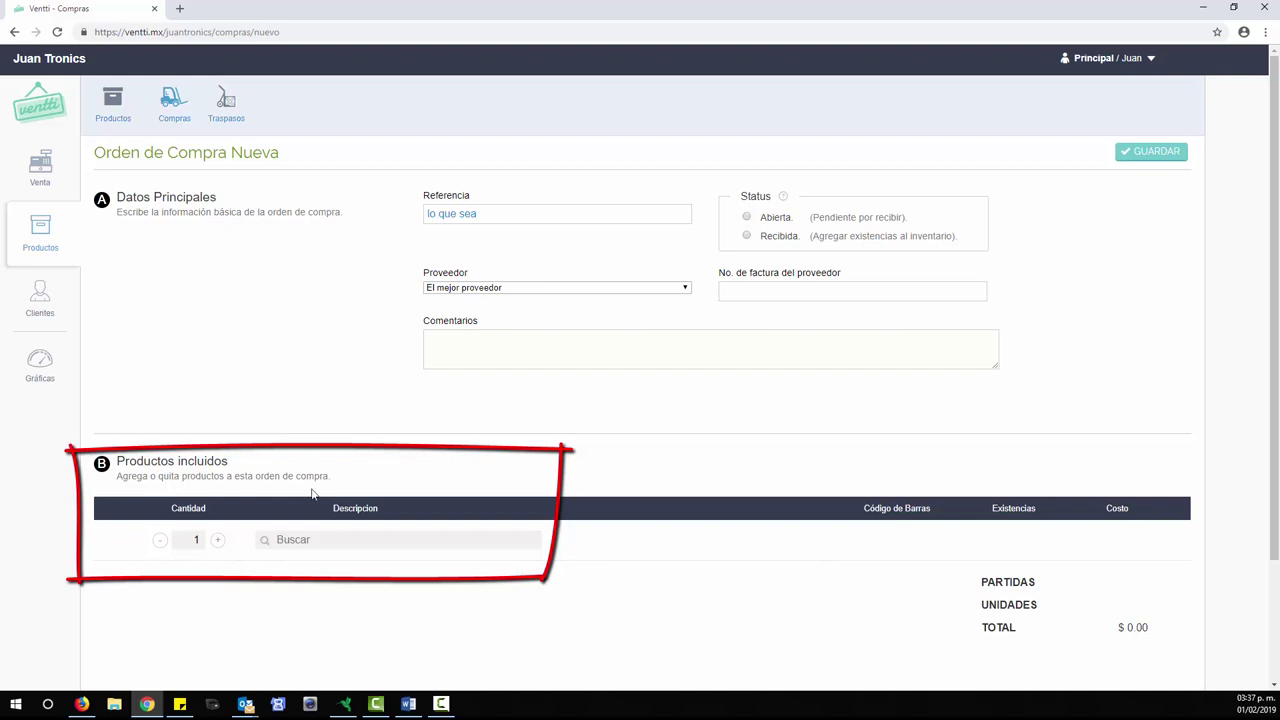
Add 10 units of the Bocinas Soundlink in the Blanca variant to the order's included products.
click(300, 540)
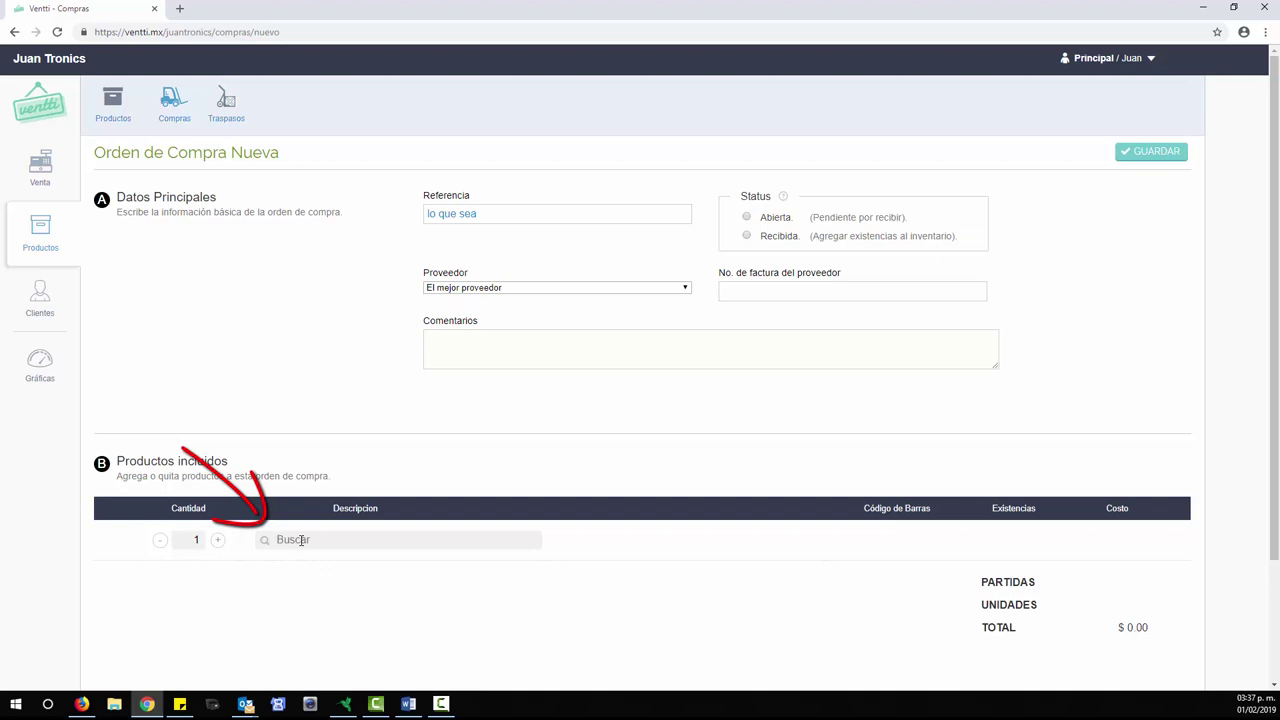
text(bocin)
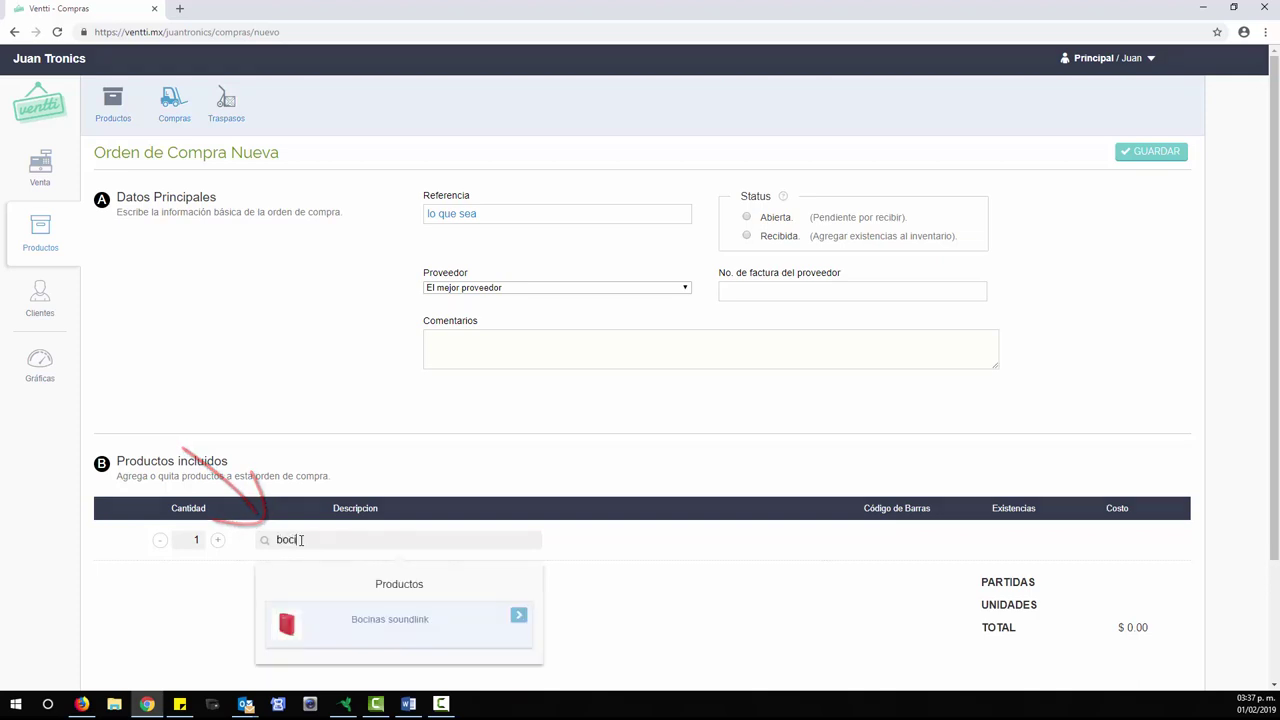
click(381, 630)
scroll(382, 628, down, 2)
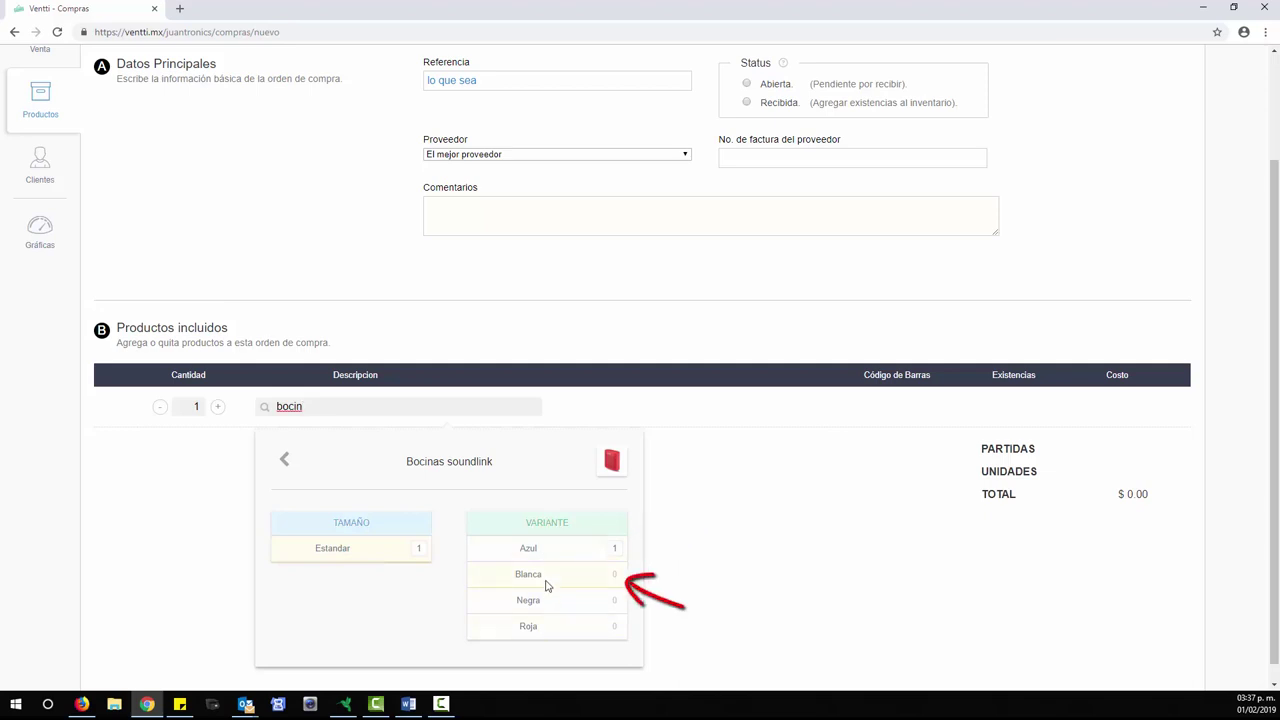
click(547, 586)
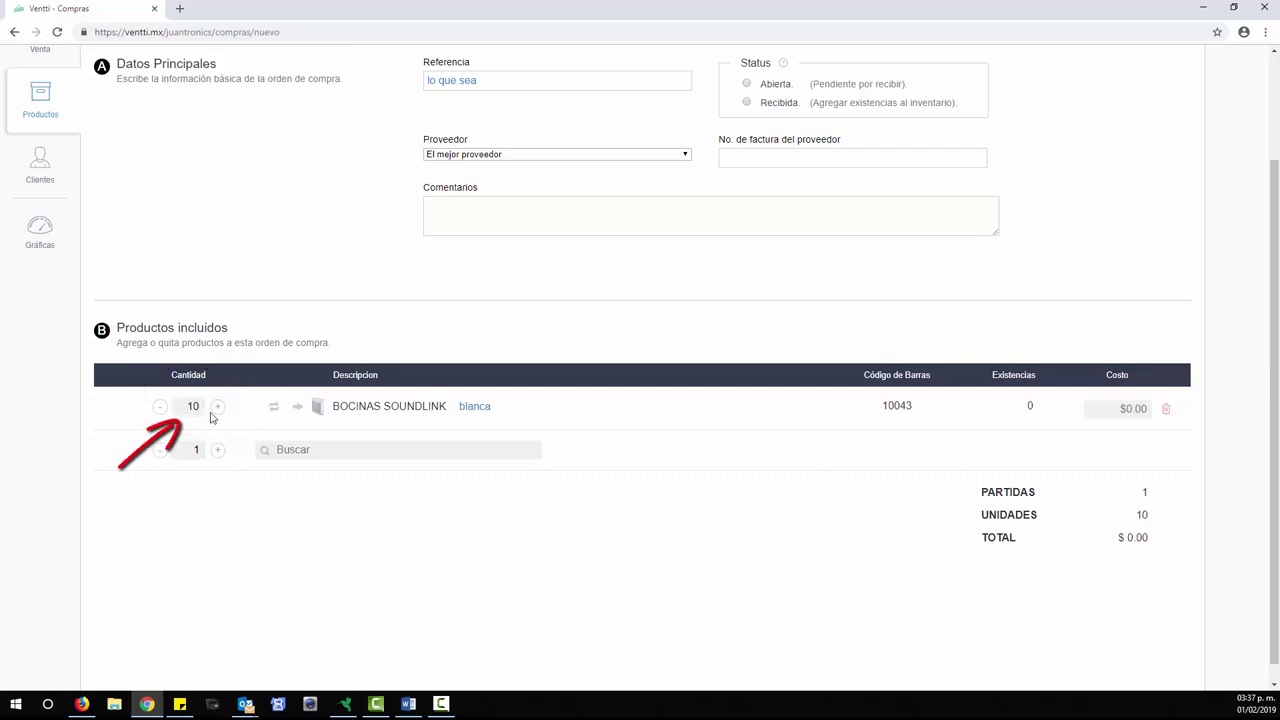
Add 5 units of the Bocinas Soundlink in the Roja variant to the order.
click(310, 450)
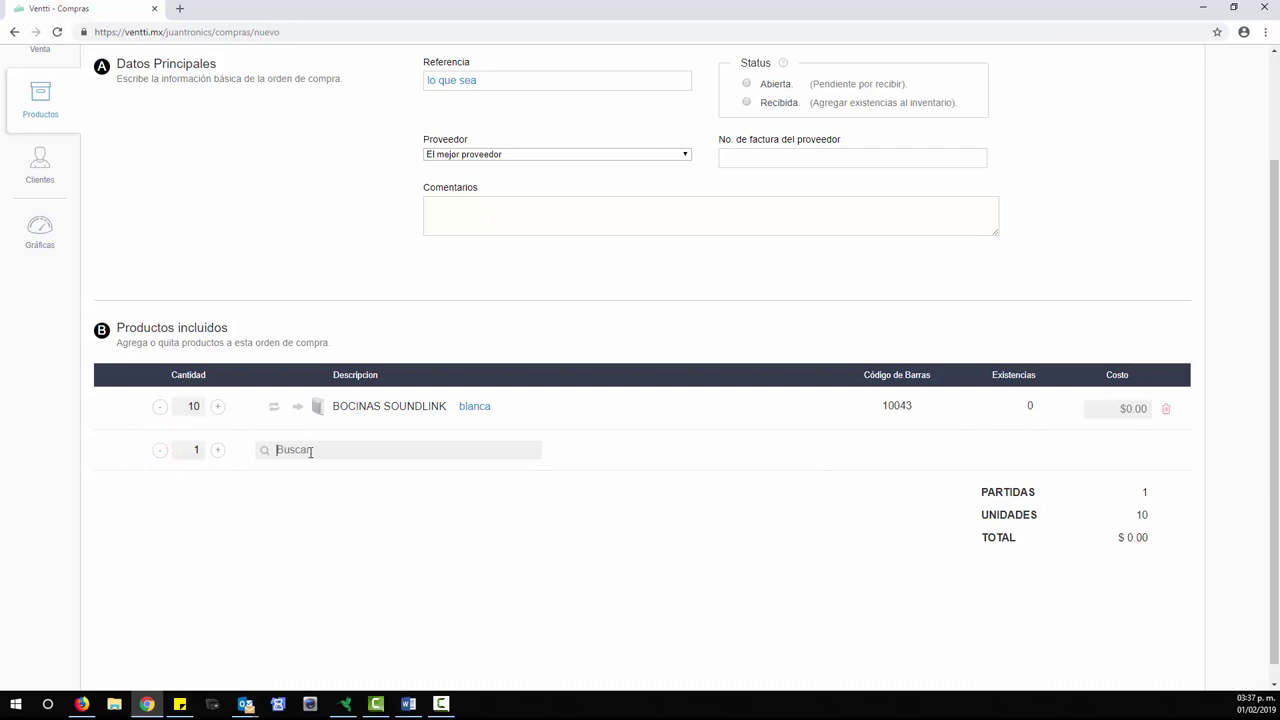
text(boci)
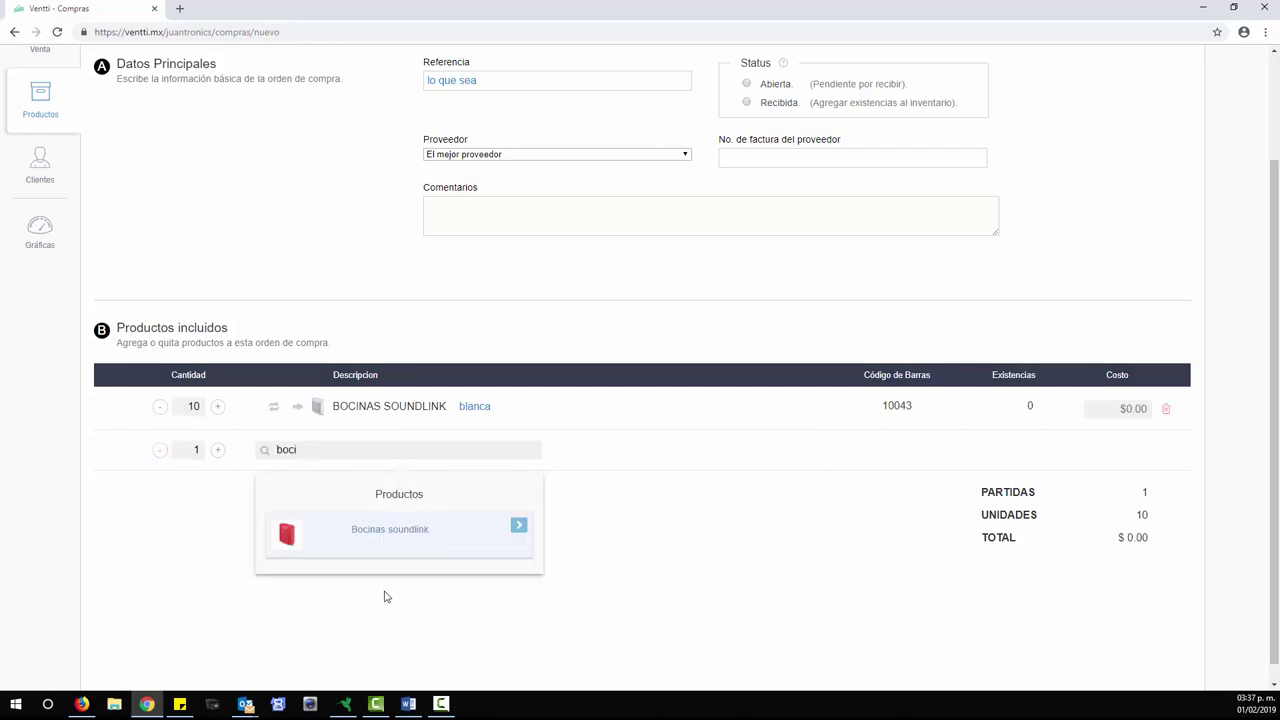
click(393, 549)
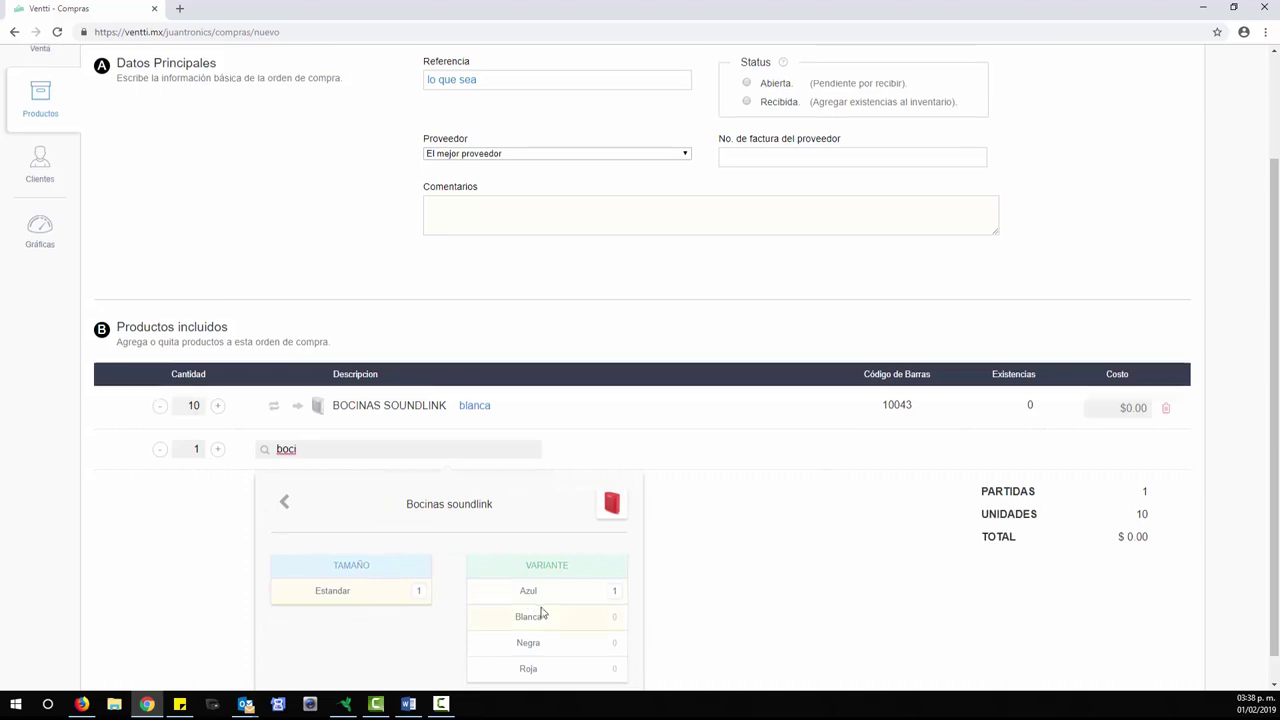
scroll(541, 613, down, 1)
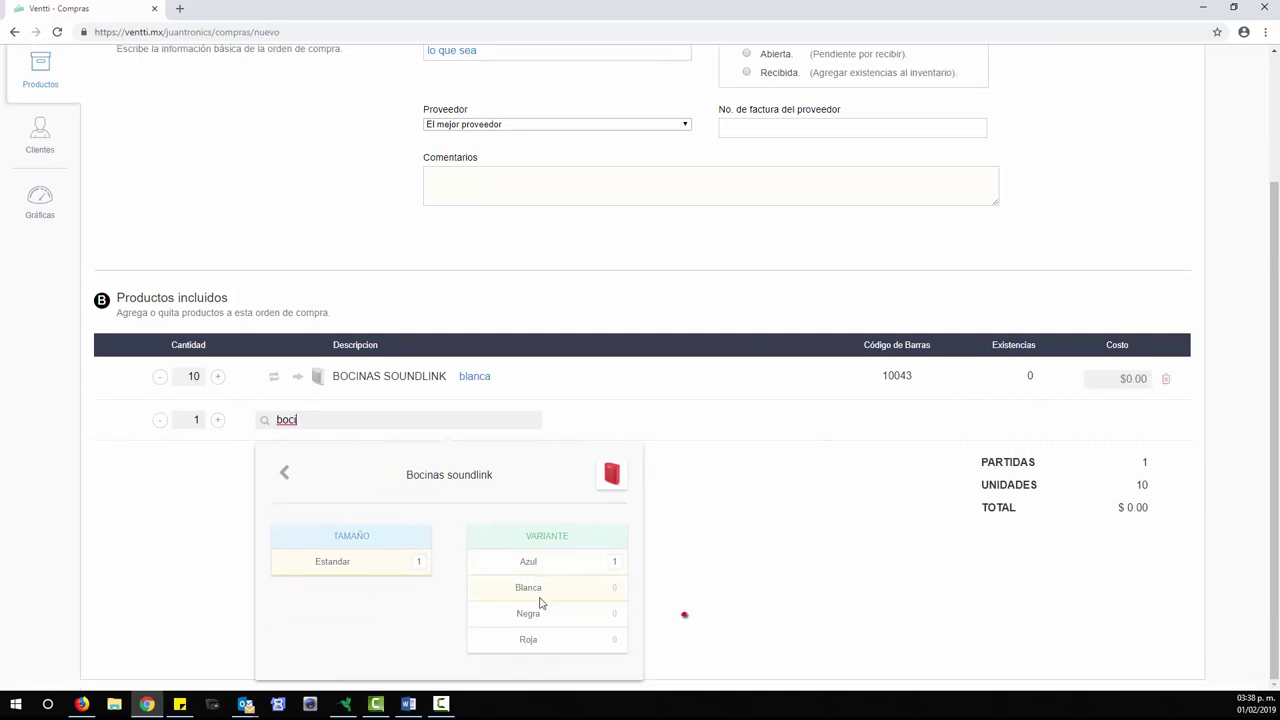
click(407, 552)
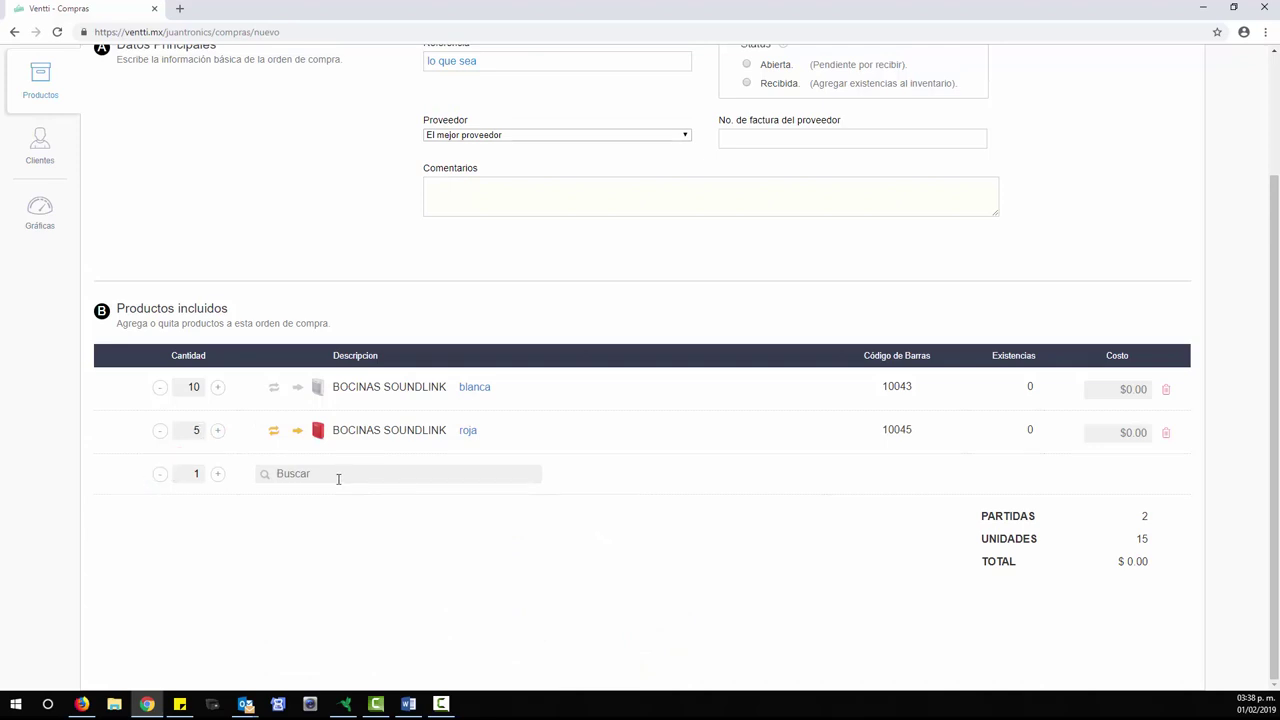
Add the Celular Note 9 to the order with a quantity of 4.
text(note)
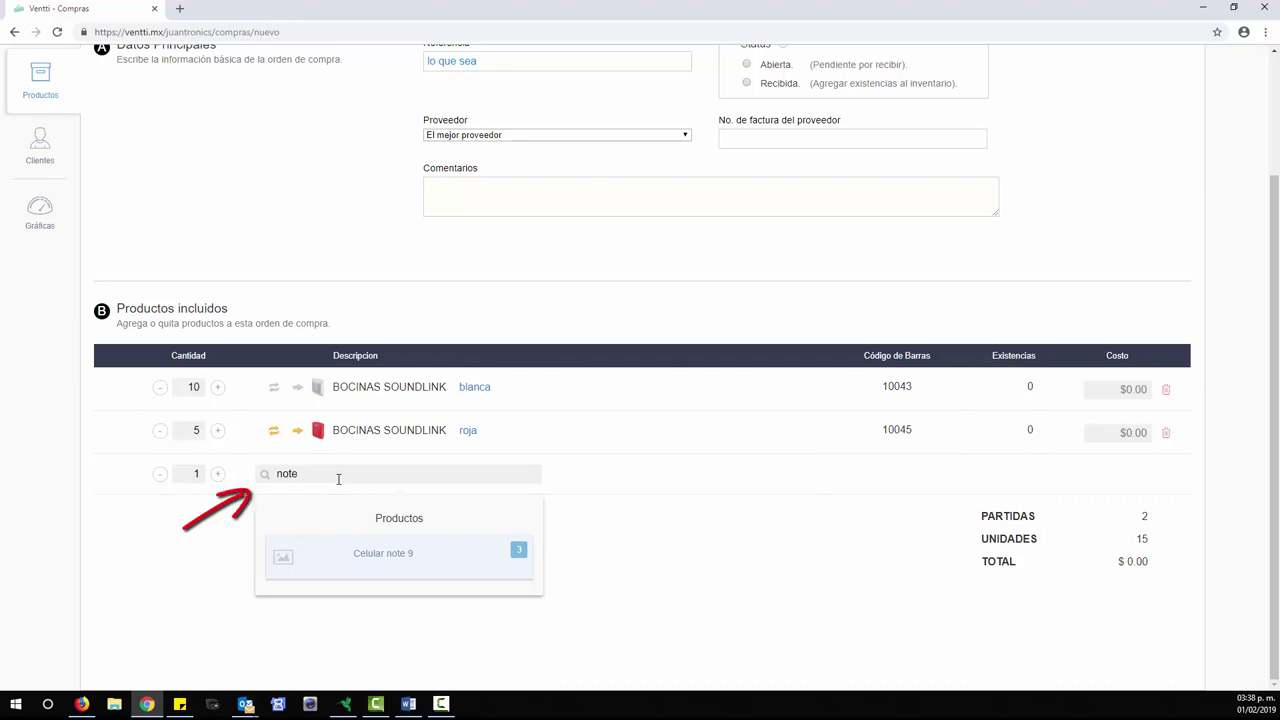
click(380, 560)
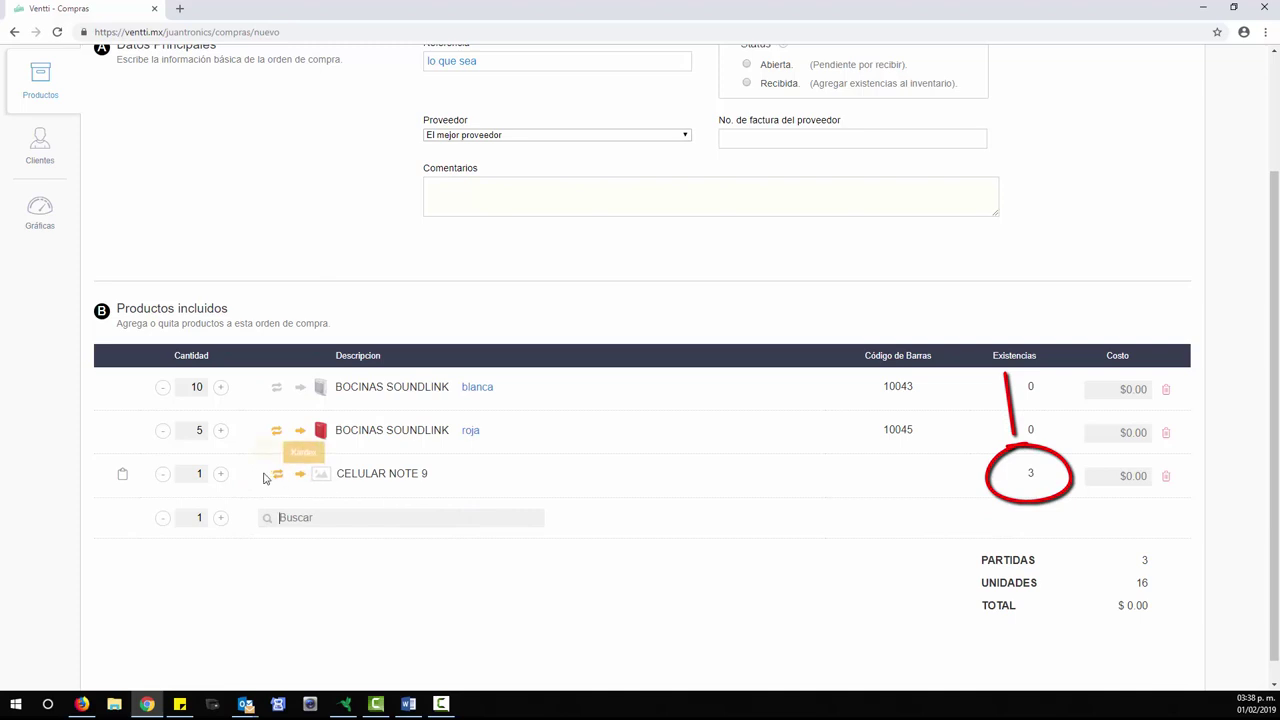
click(222, 475)
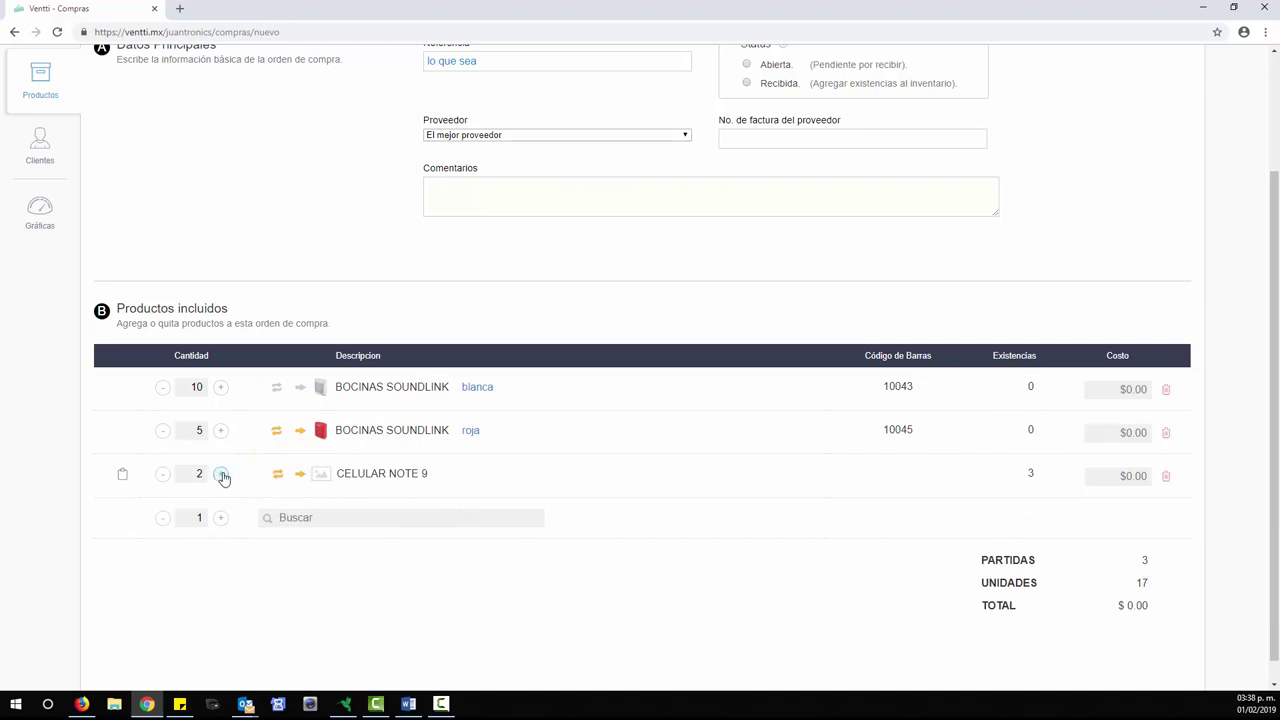
click(222, 475)
click(222, 475)
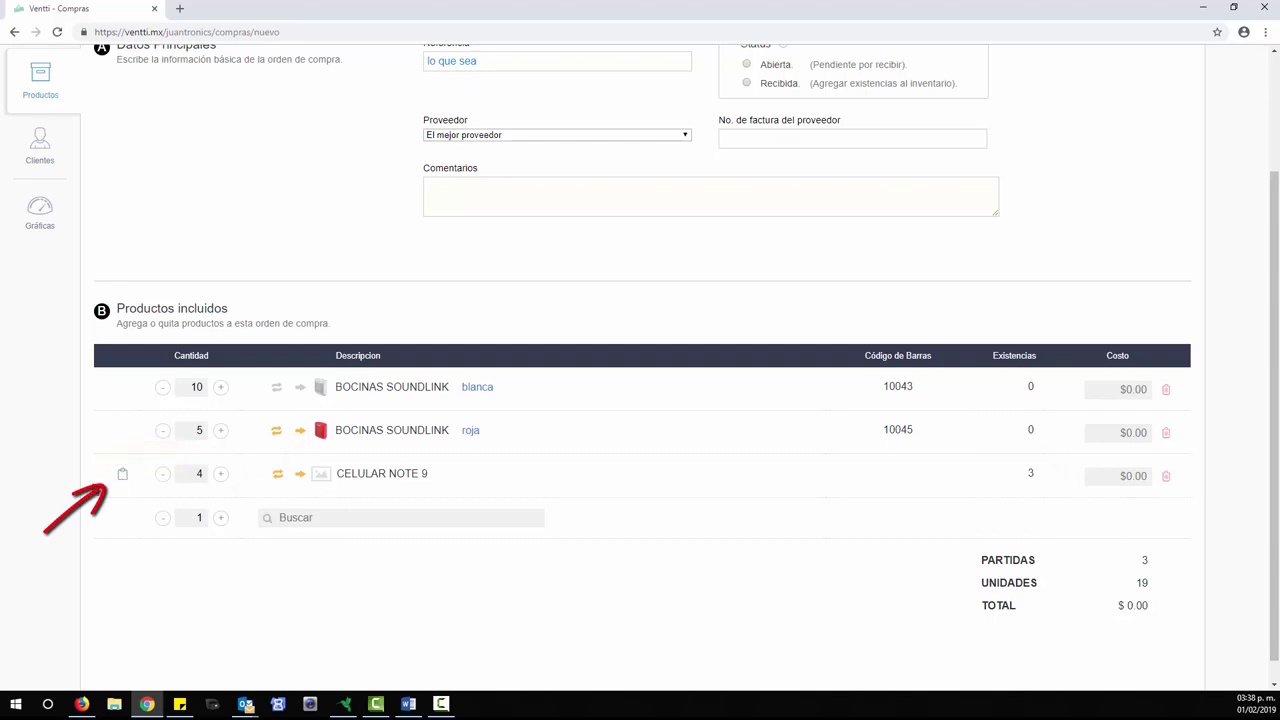
Enter the Celular Note 9 serial numbers 76373, 77777 and 836472, and try to save a copy of the second as the fourth.
click(122, 478)
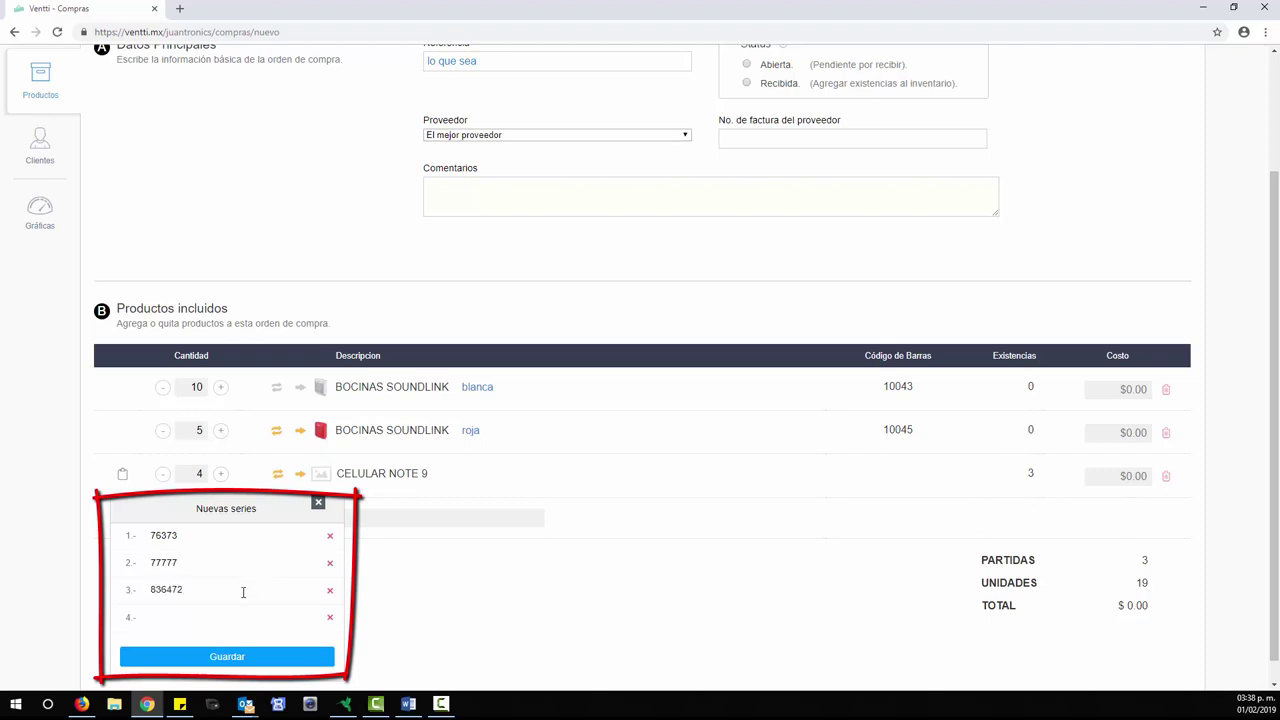
double_click(163, 563)
key(ctrl+c)
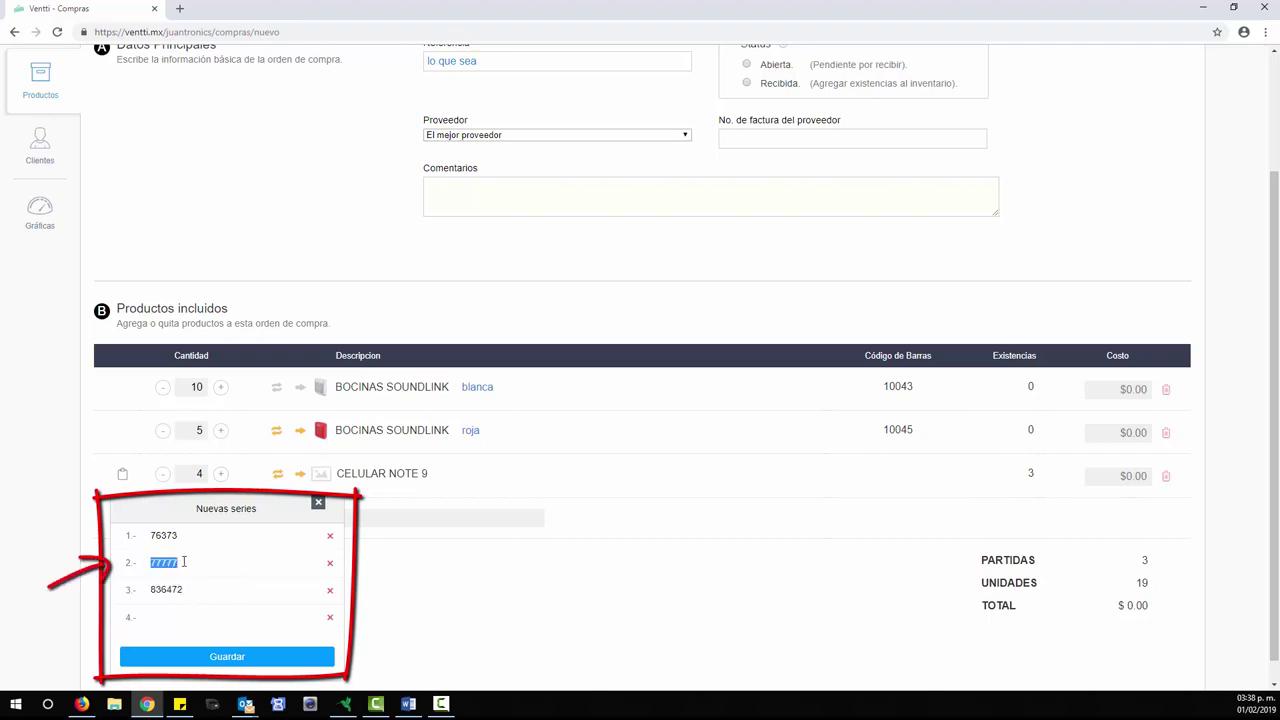
right_click(168, 565)
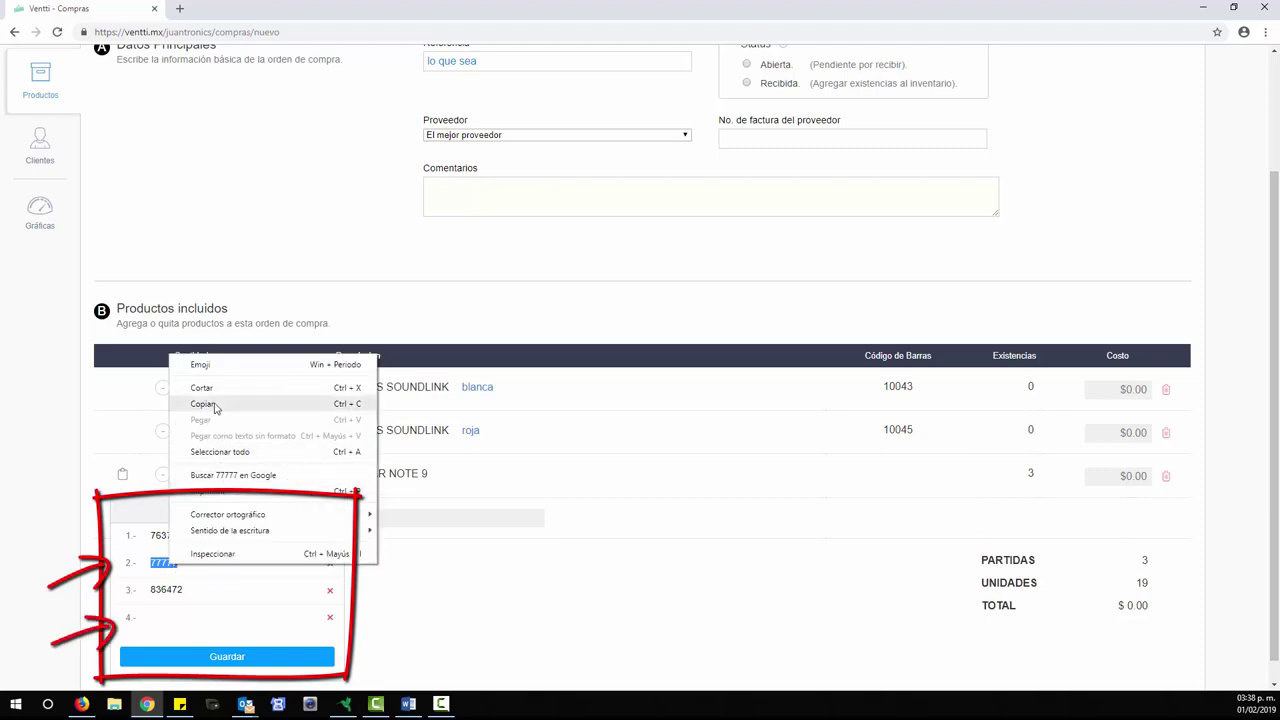
click(204, 404)
click(165, 617)
right_click(165, 617)
click(220, 540)
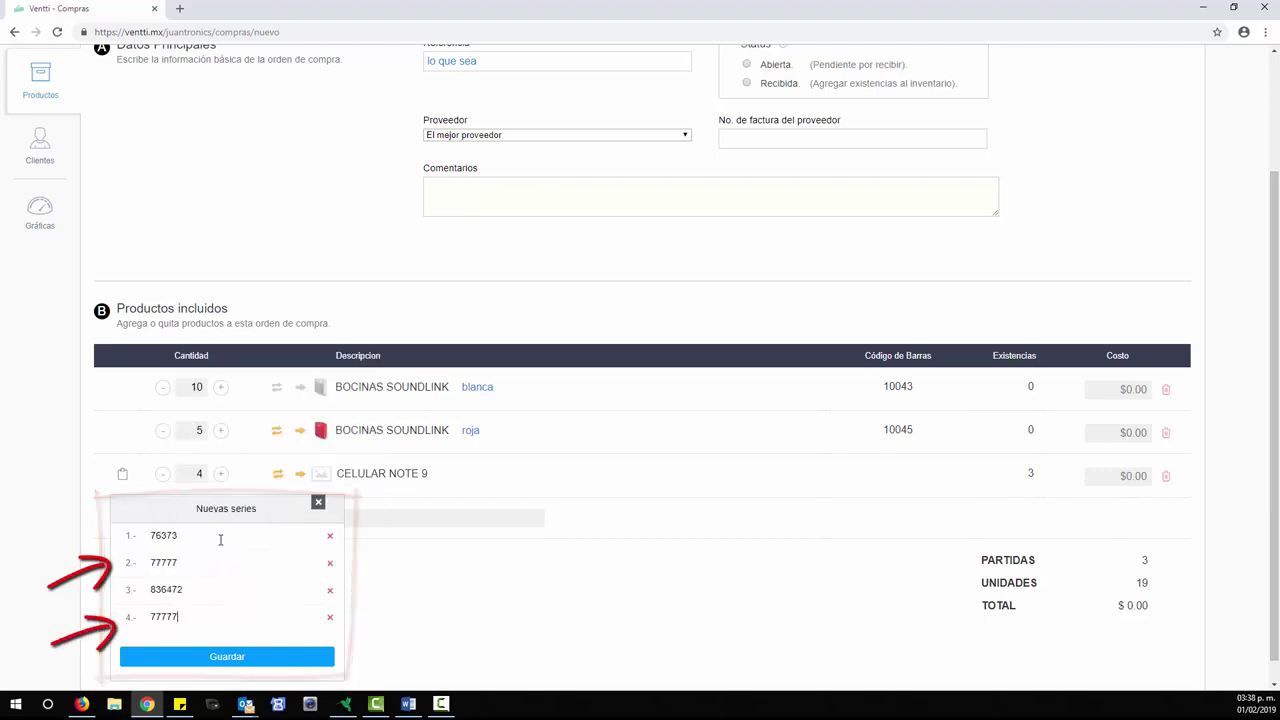
click(230, 662)
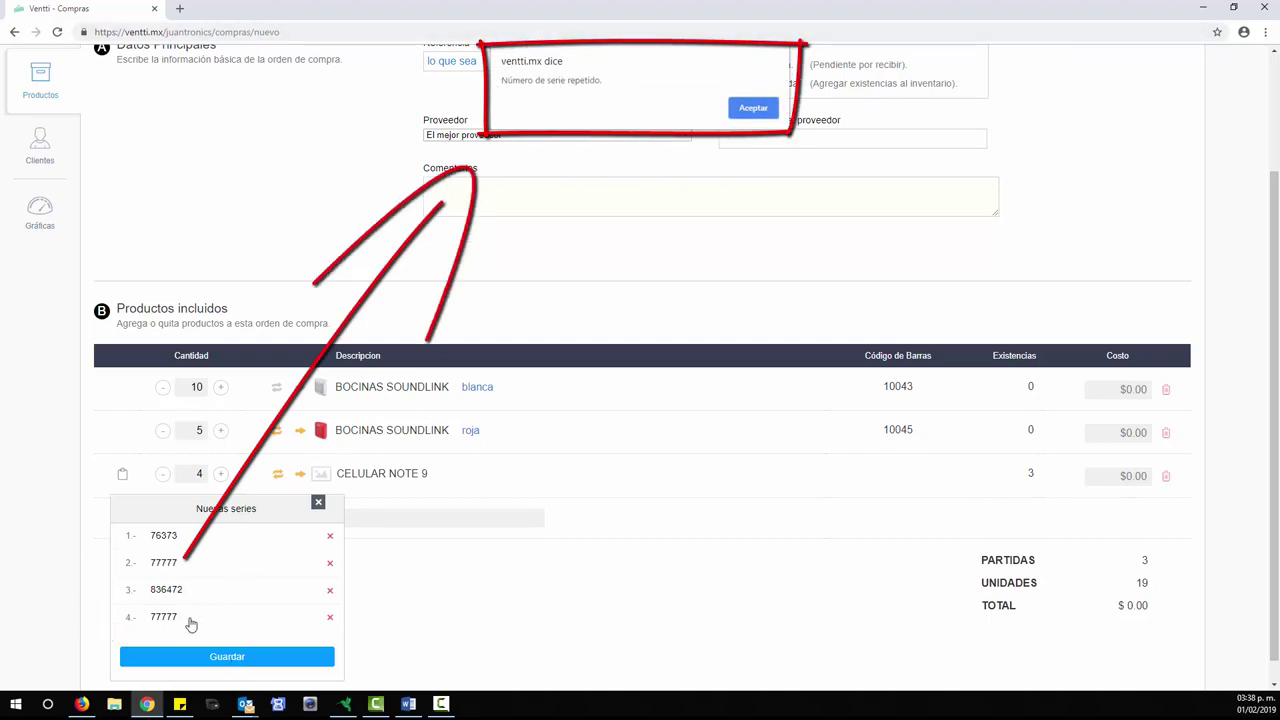
click(758, 108)
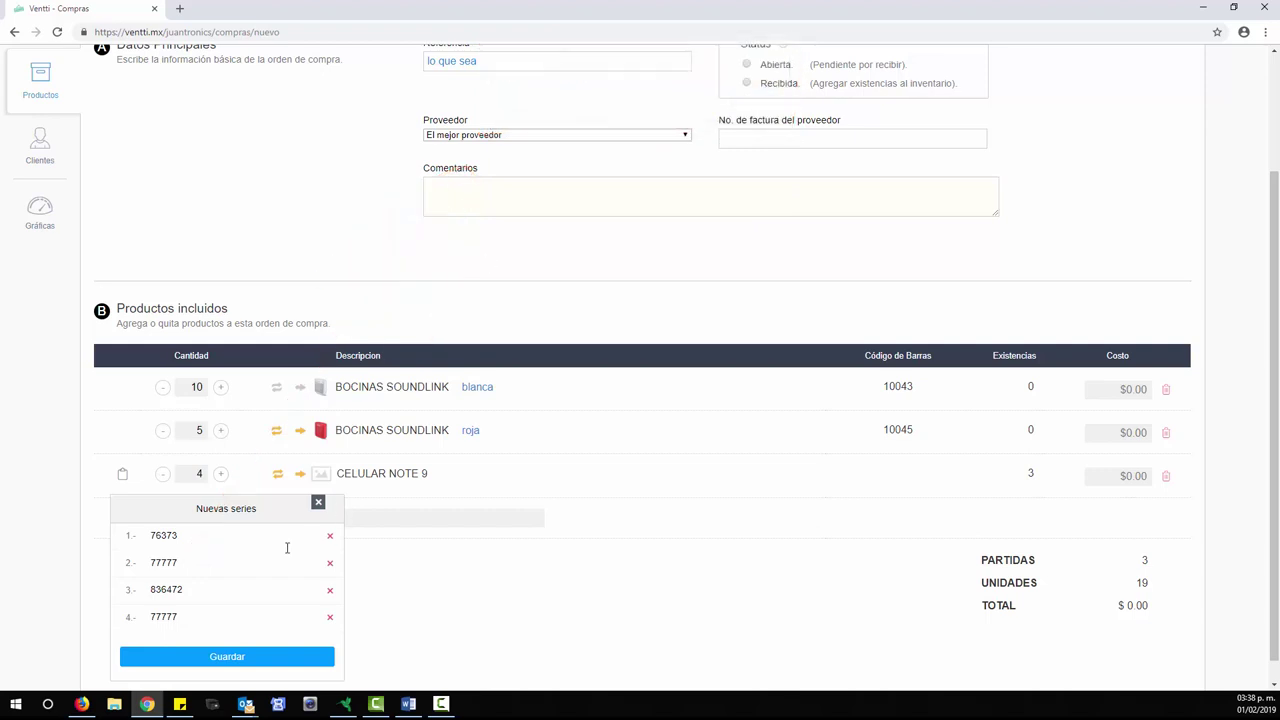
Change the fourth serial number to 77772 and save the Celular Note 9 serials.
key(BackSpace)
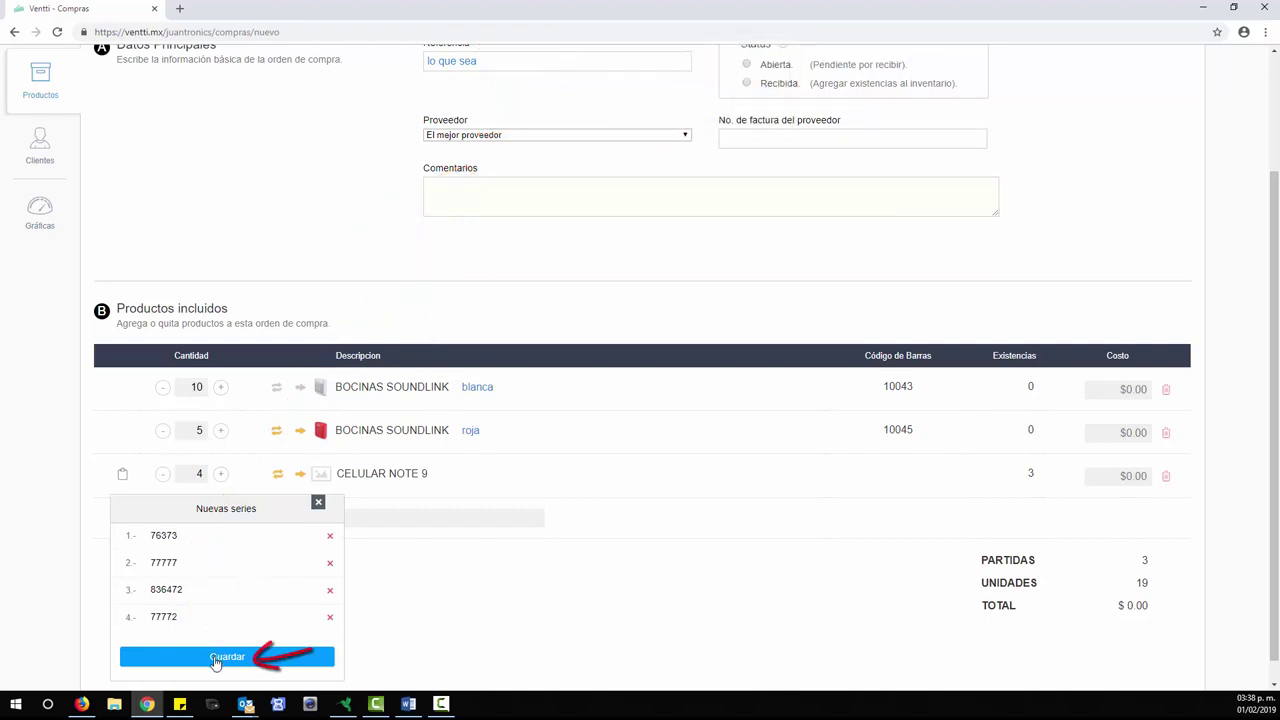
click(215, 659)
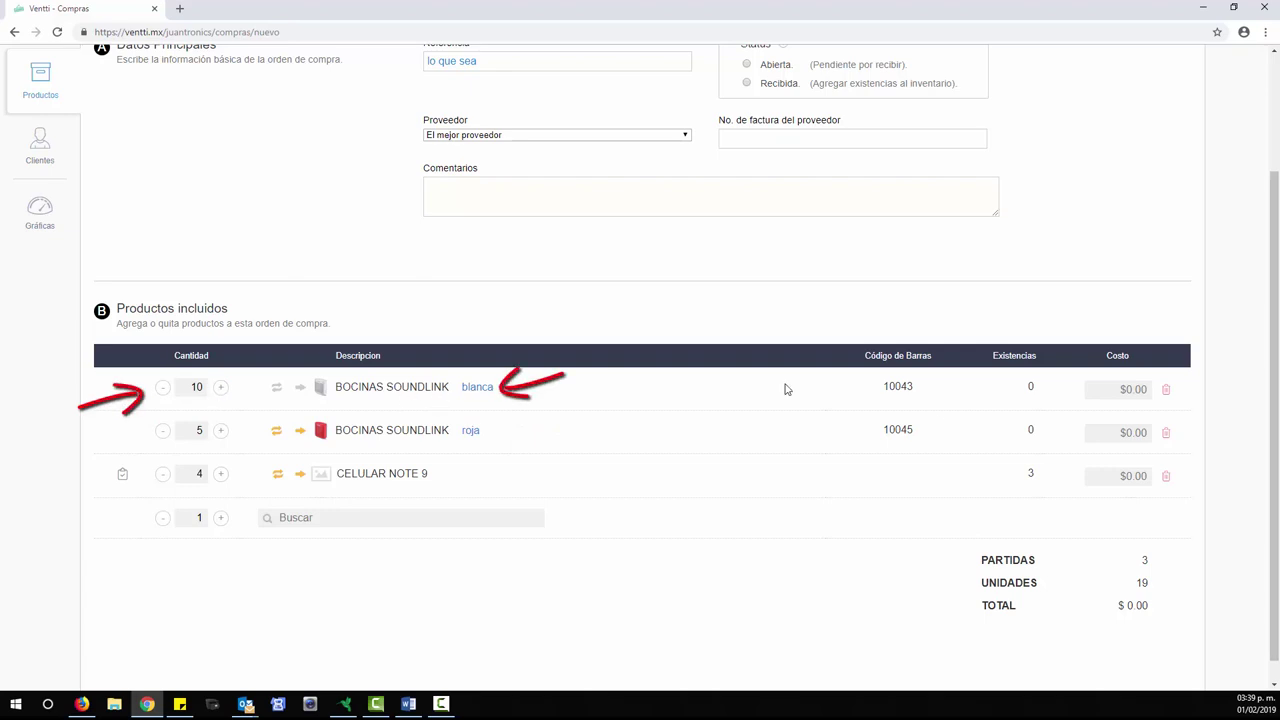
Set the cost to 1200 for both Bocinas Soundlink variants and 5000 for the Celular Note 9.
click(1110, 392)
text(1)
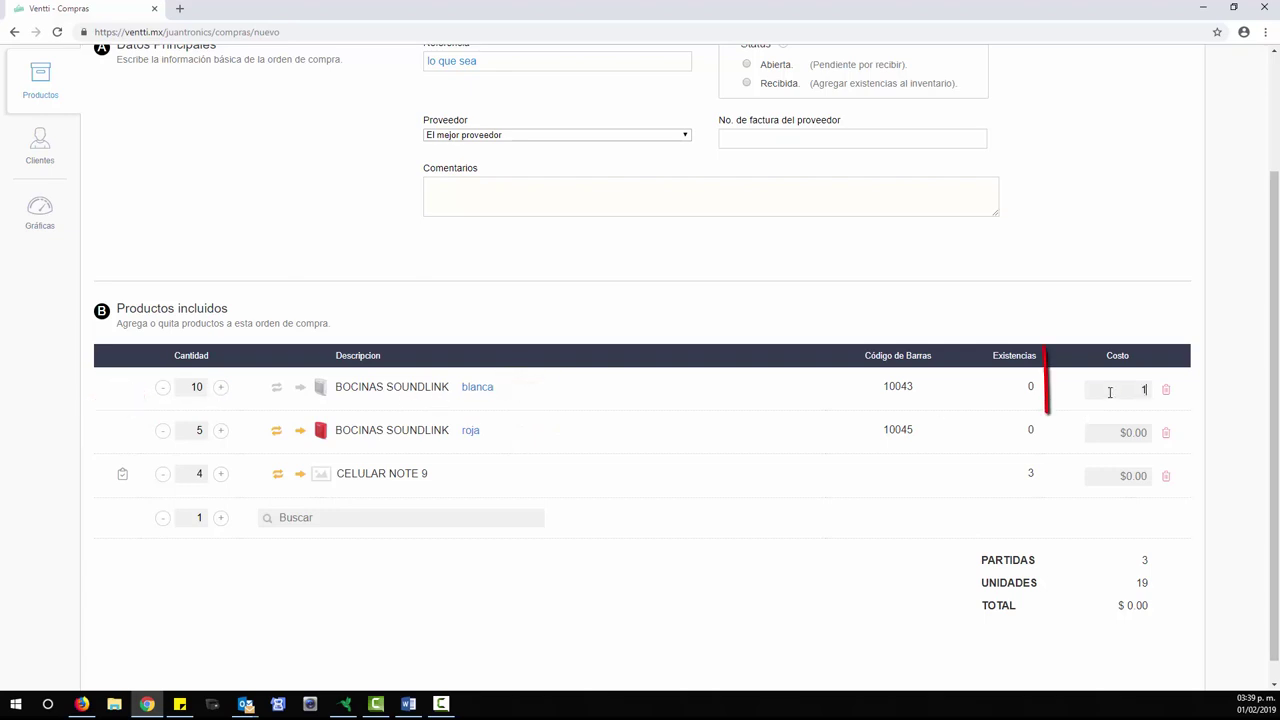
text(200)
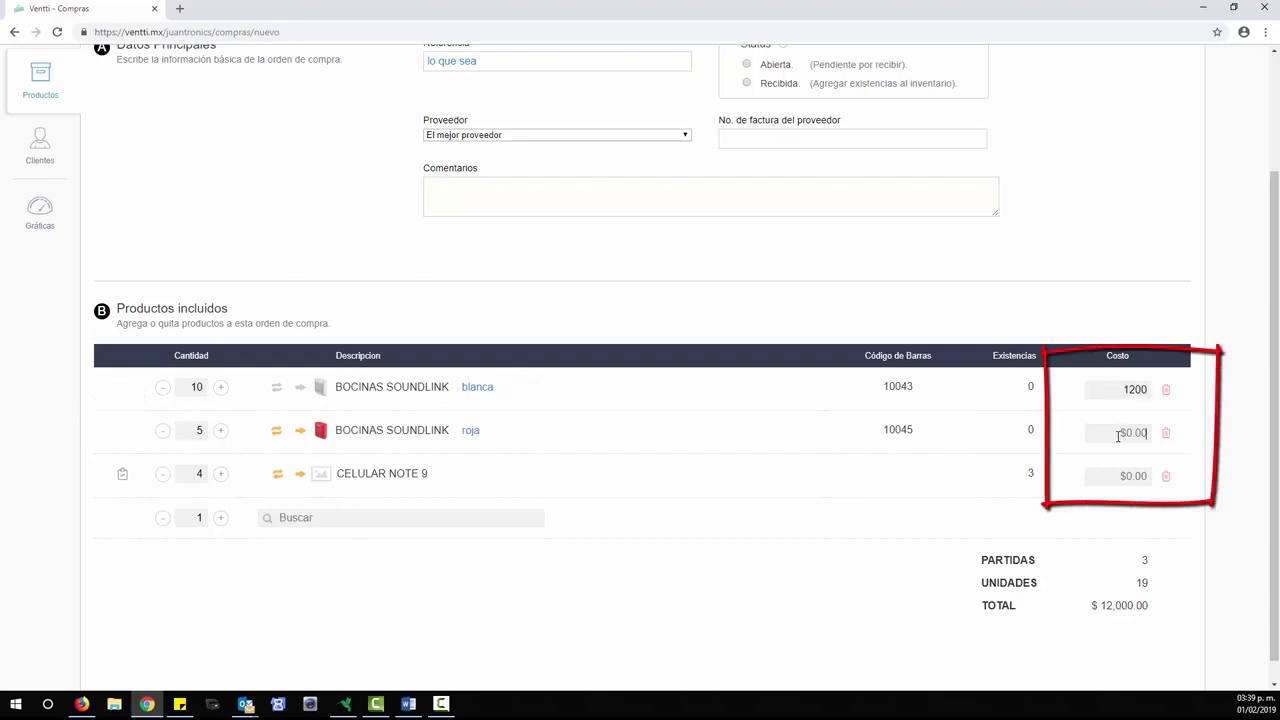
click(1118, 435)
text(1200)
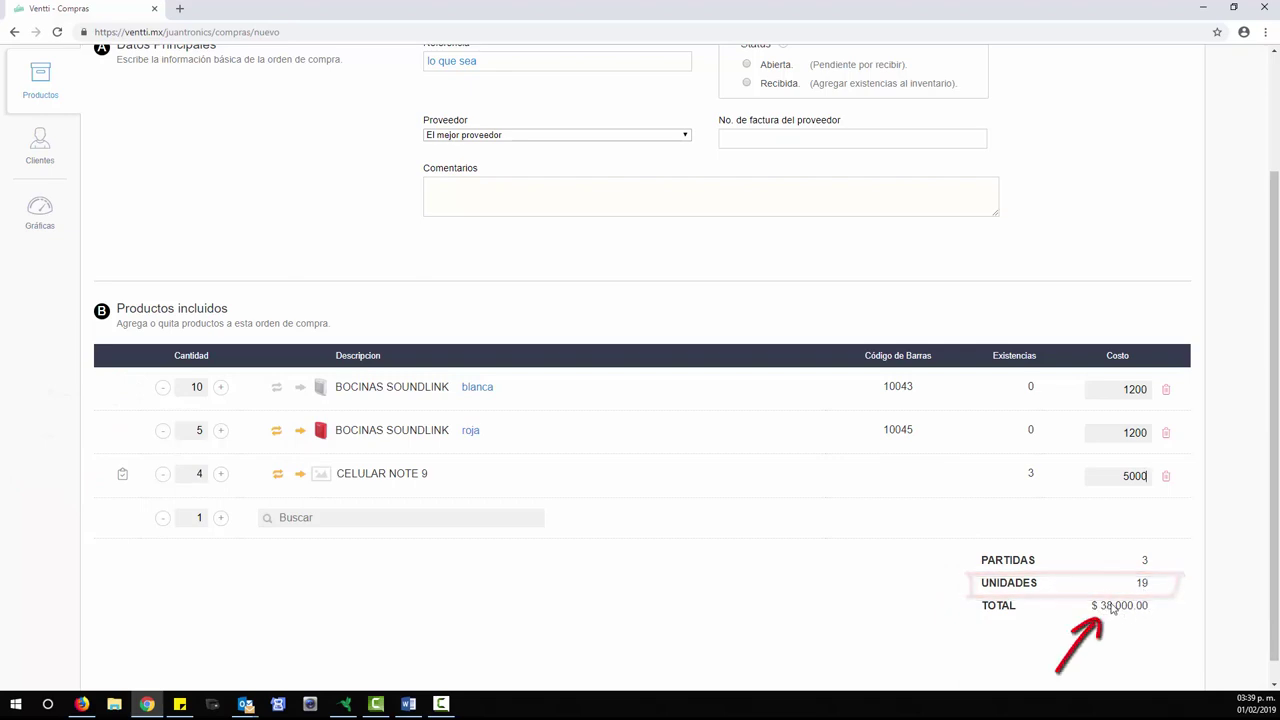
Save the purchase order with the status Abierta and download it as a PDF.
scroll(1119, 603, up, 1)
scroll(1119, 603, up, 2)
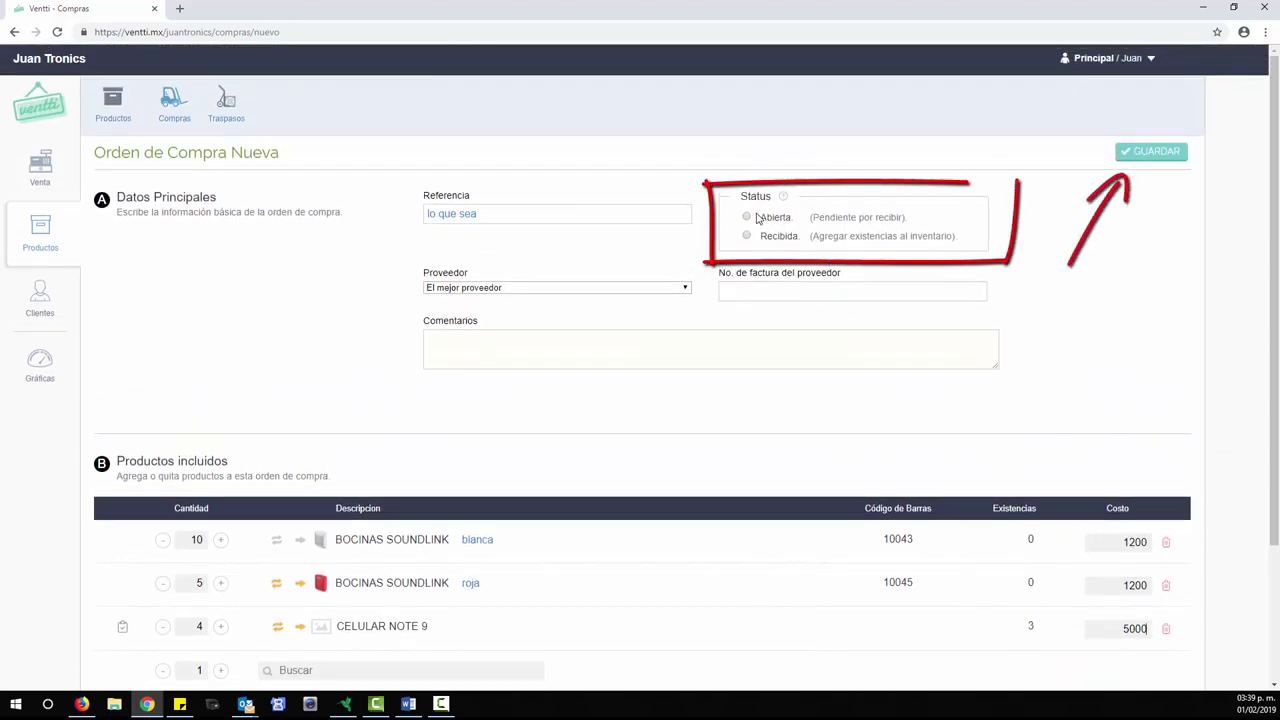
click(1143, 152)
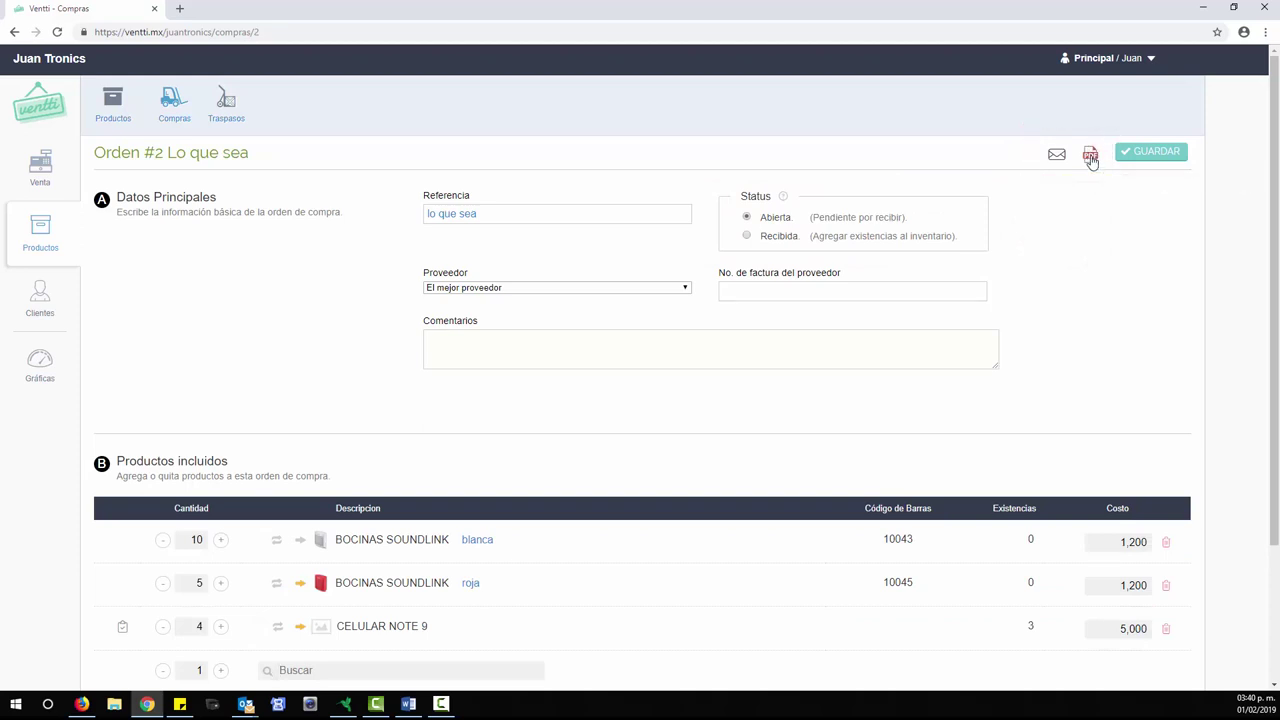
click(1090, 157)
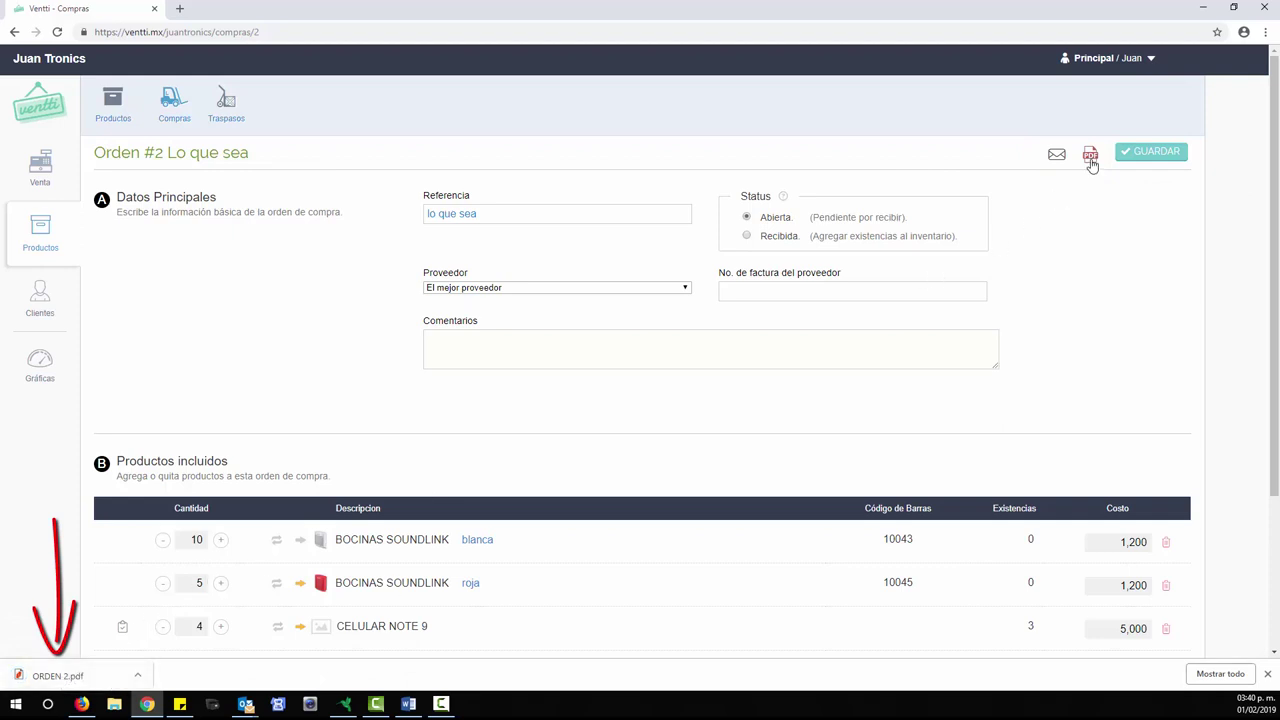
Review the downloaded ORDEN 2.pdf and close it, and look at the form for e-mailing the purchase order without sending it.
click(45, 676)
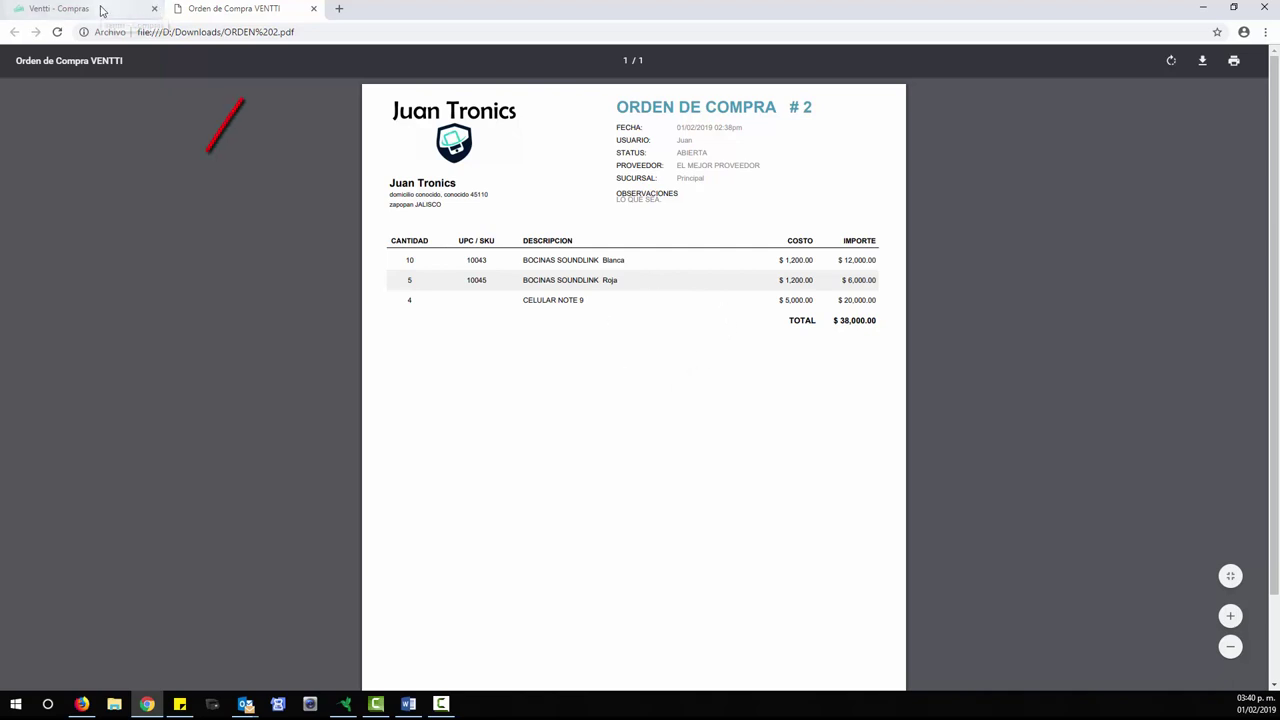
click(314, 9)
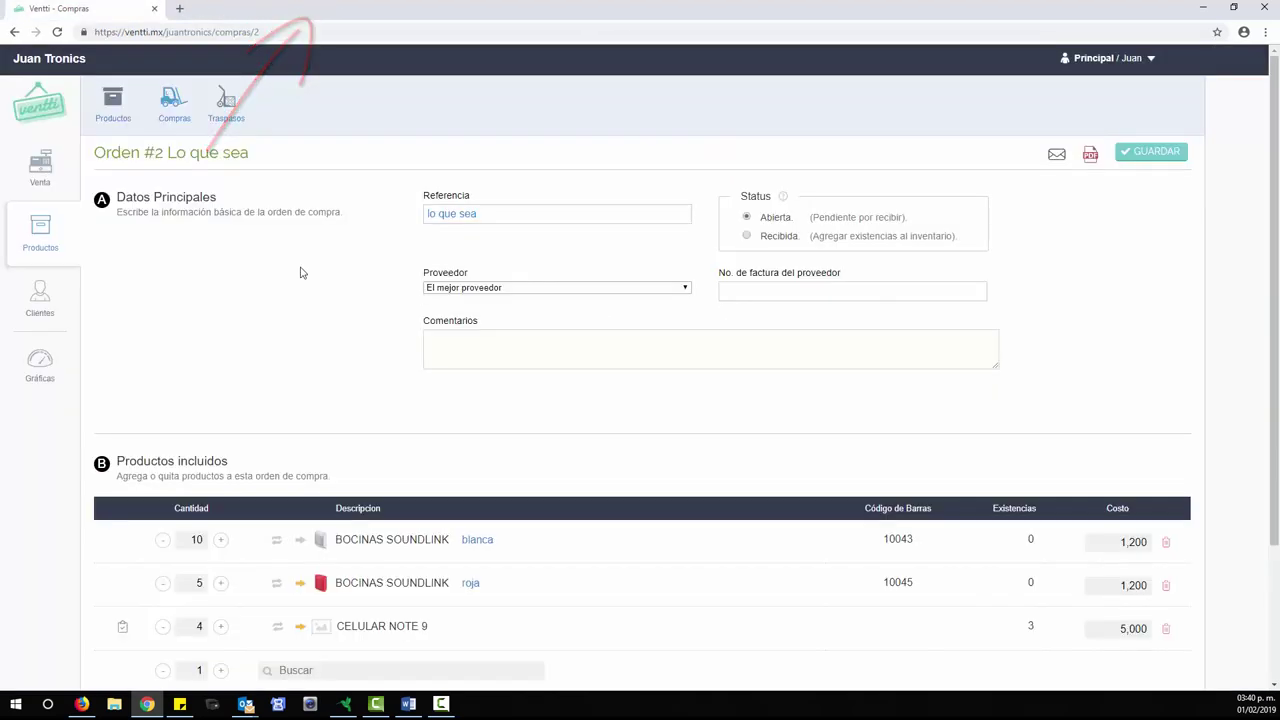
click(1056, 157)
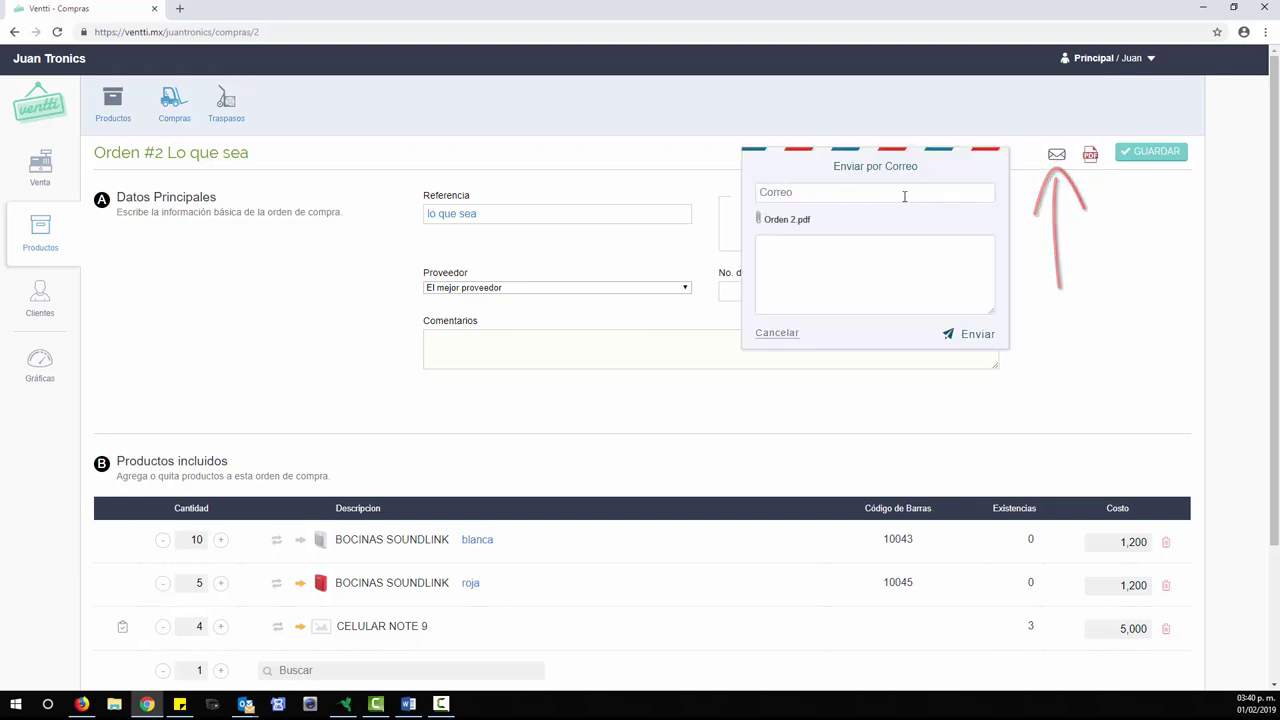
click(895, 191)
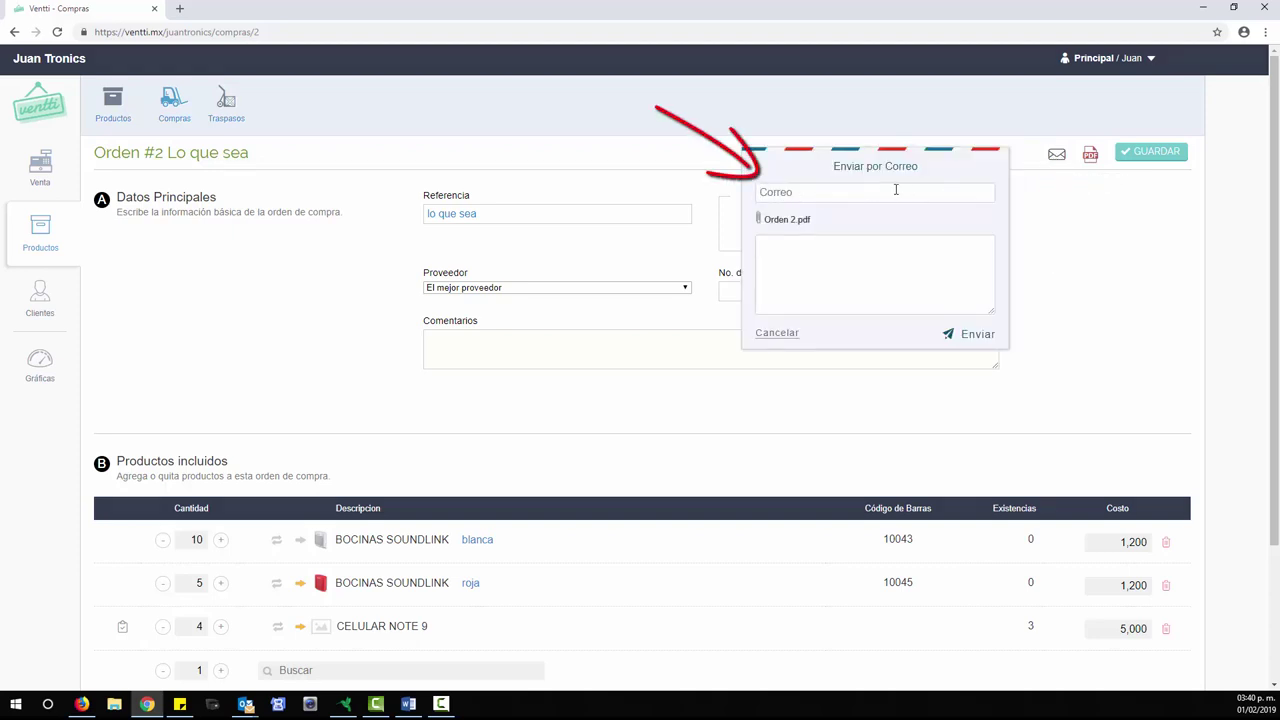
click(1089, 271)
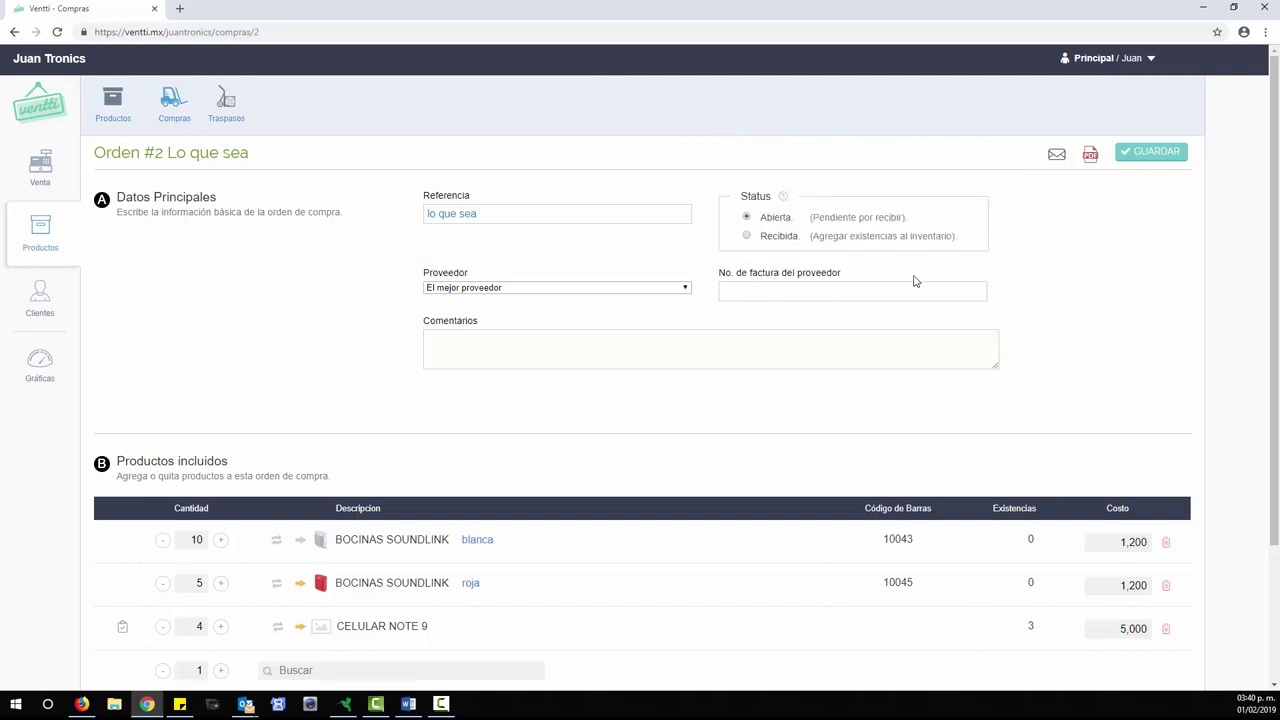
scroll(840, 405, down, 1)
scroll(754, 380, up, 1)
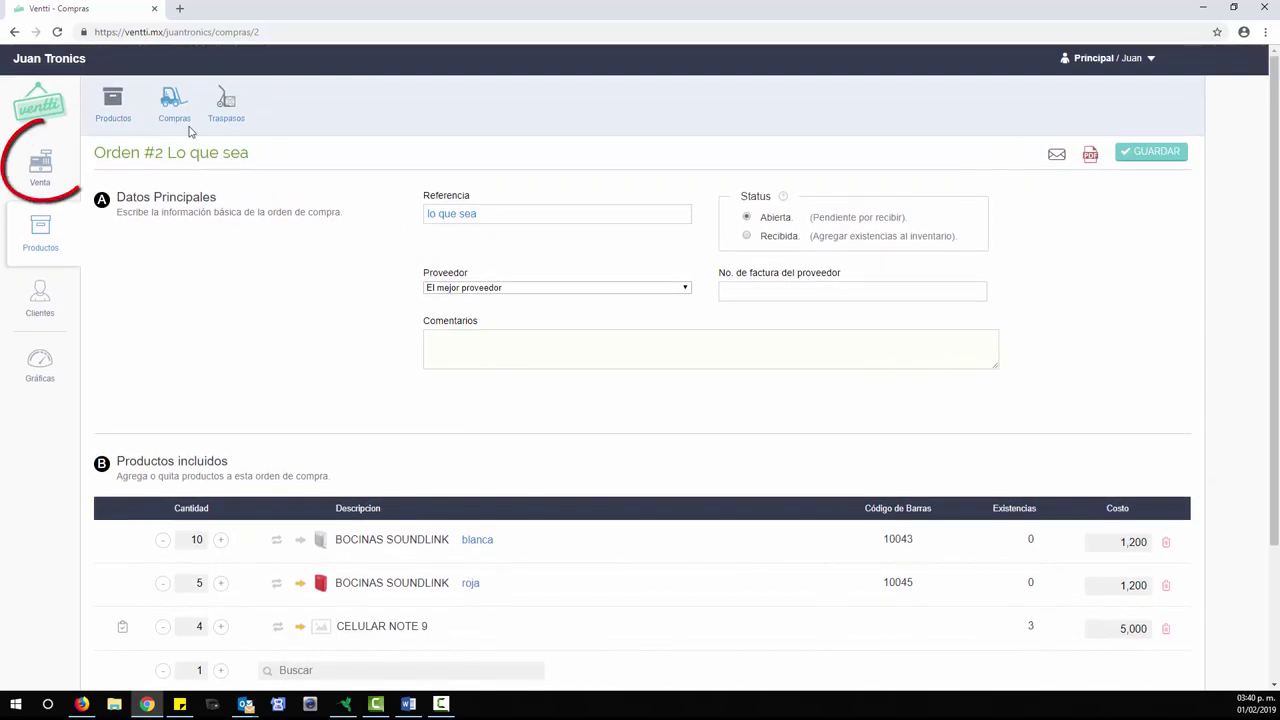
View the products on the sales screen and the stock in the product list.
click(112, 118)
click(40, 165)
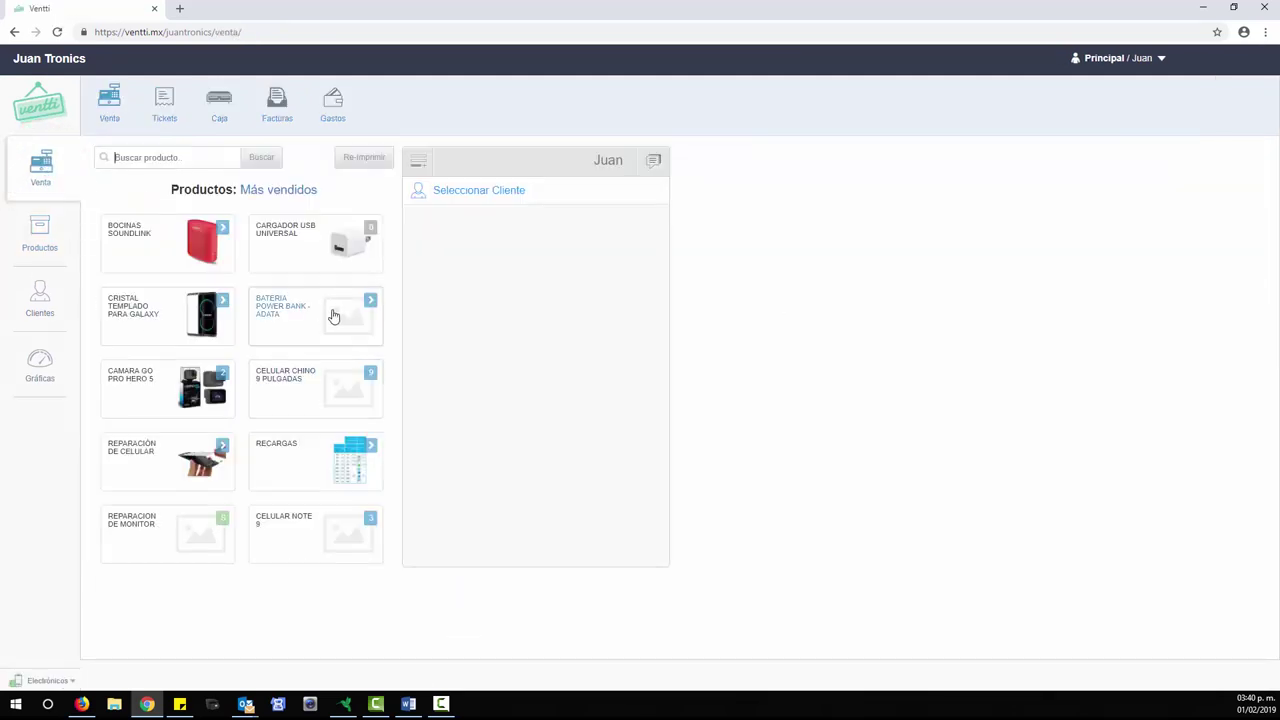
click(50, 233)
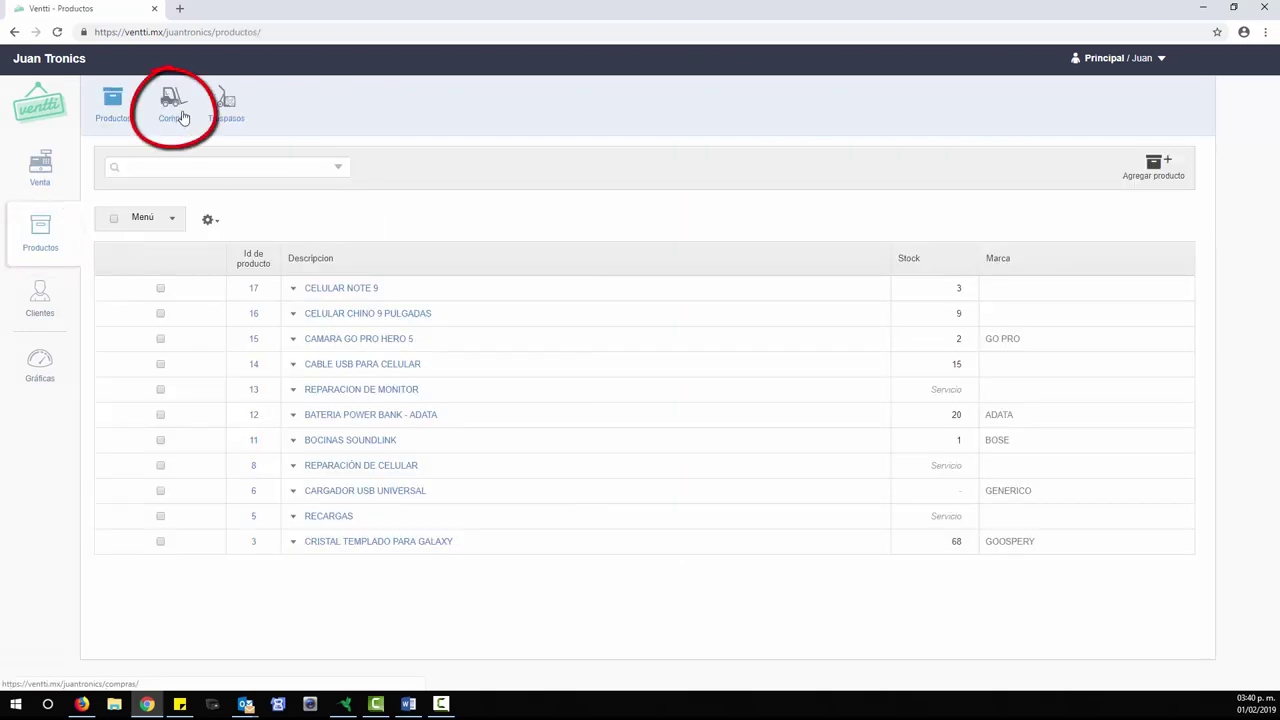
Reopen purchase order 2 "LO QUE SEA" and set the Bocinas Soundlink quantities to 4 roja and 11 blanca.
click(176, 112)
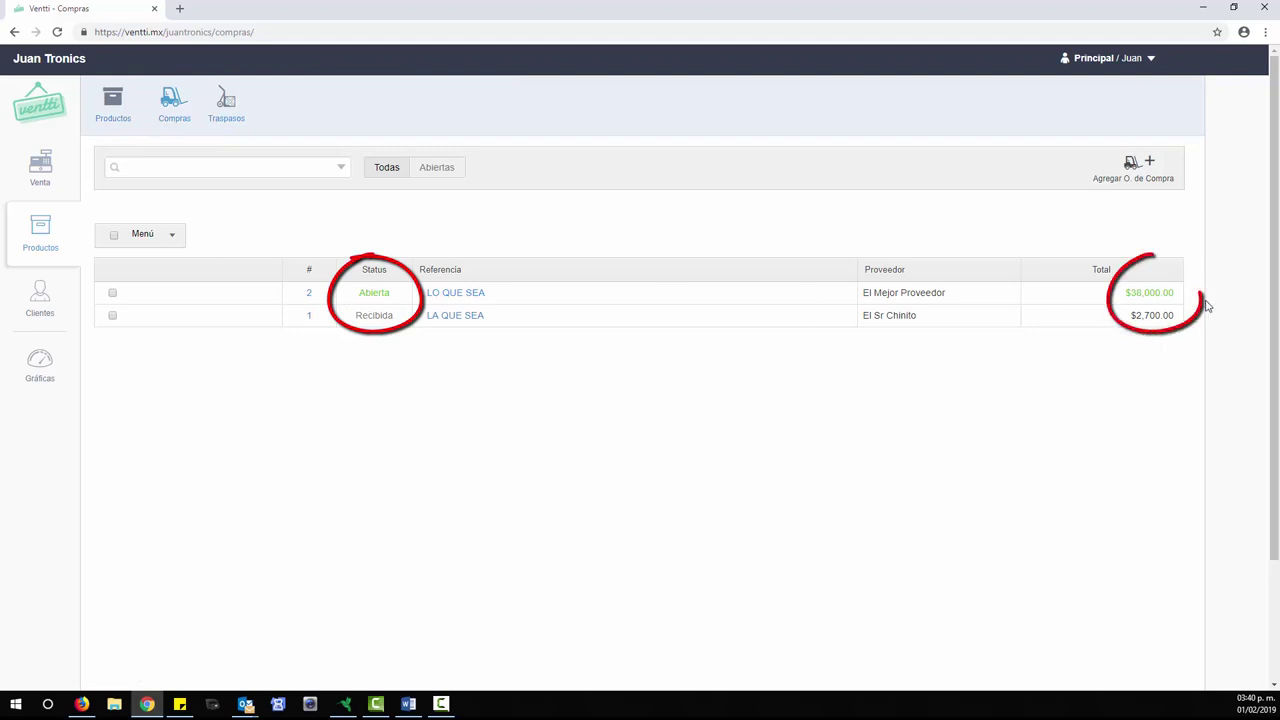
click(465, 299)
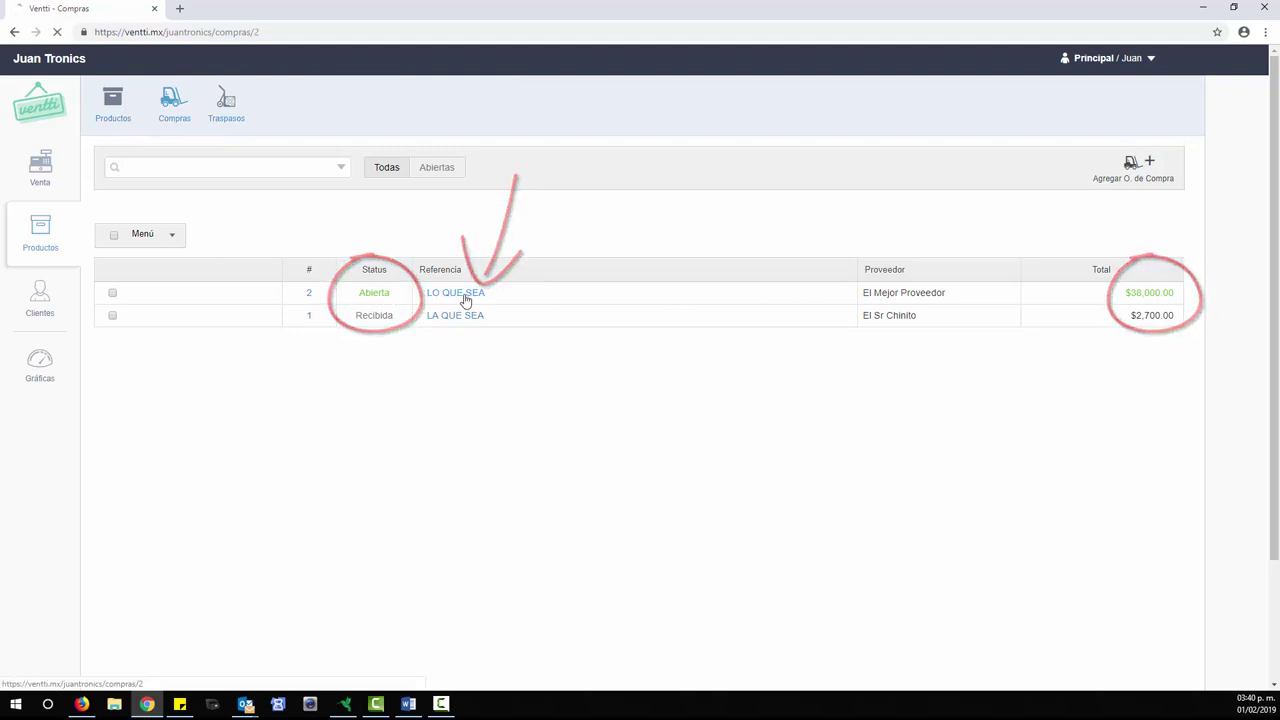
scroll(940, 374, down, 2)
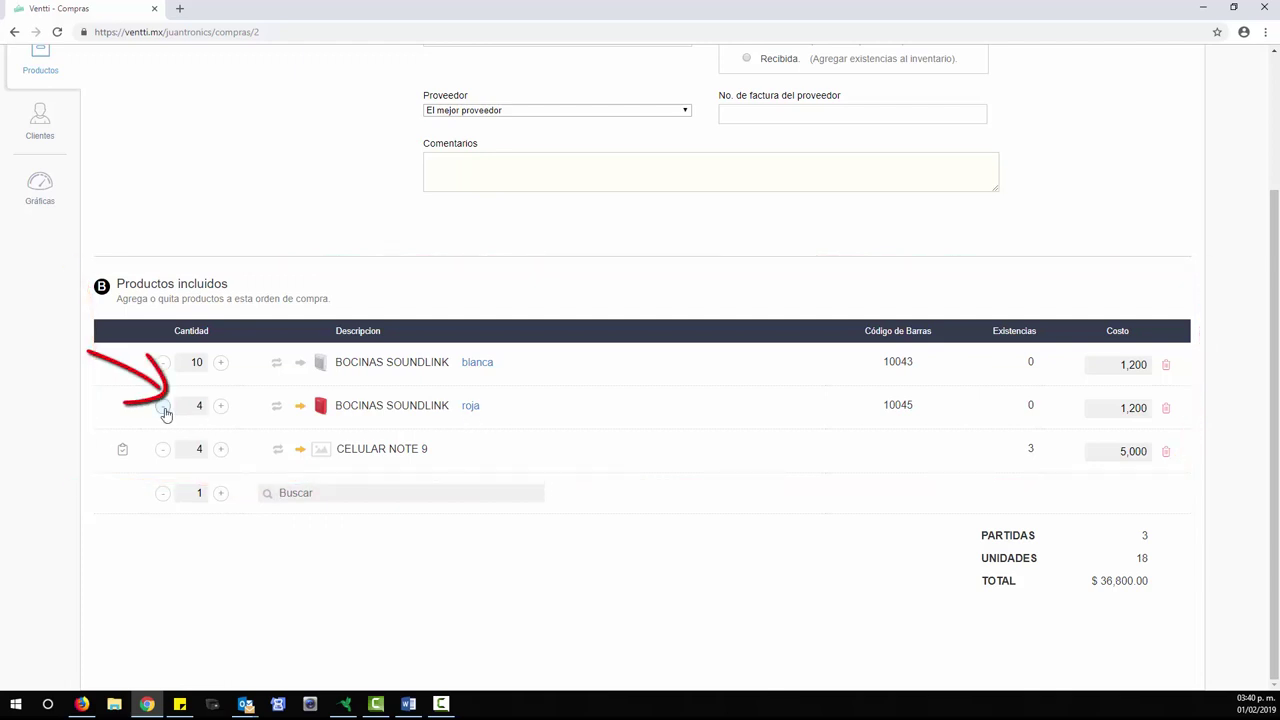
click(221, 363)
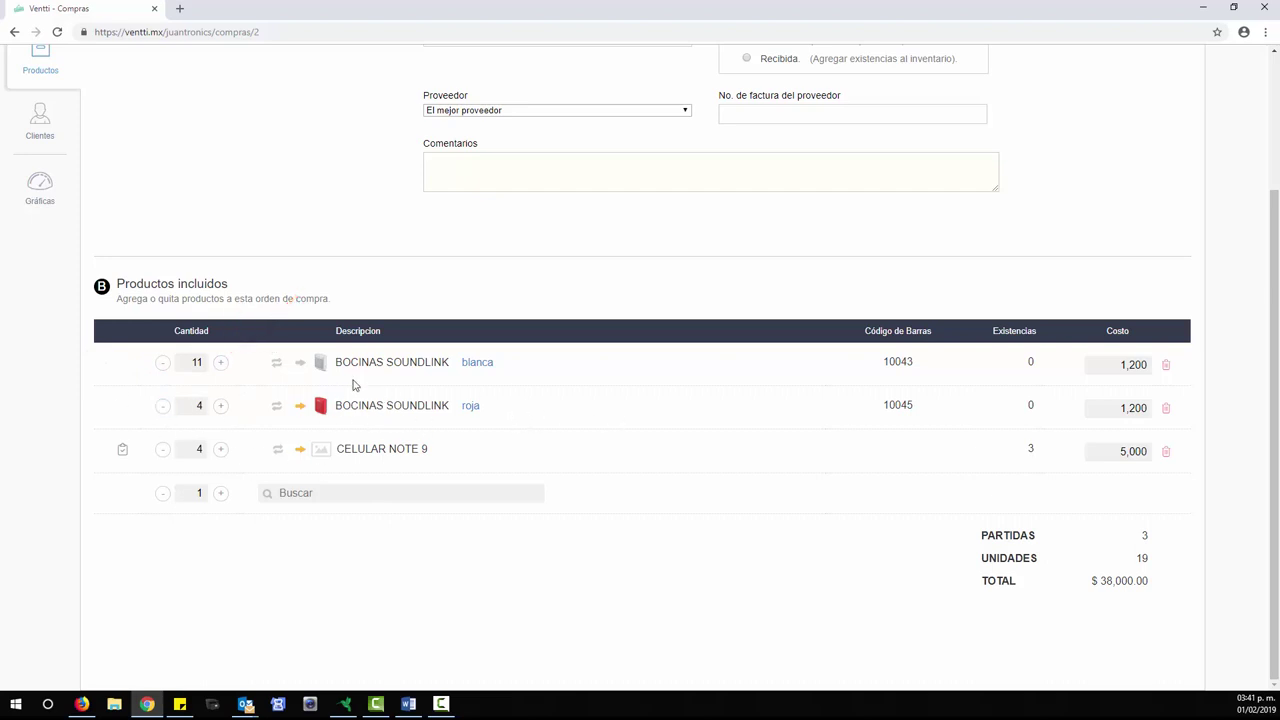
Change the purchase order's status to Recibida and save it to add the products to inventory.
scroll(1193, 389, up, 3)
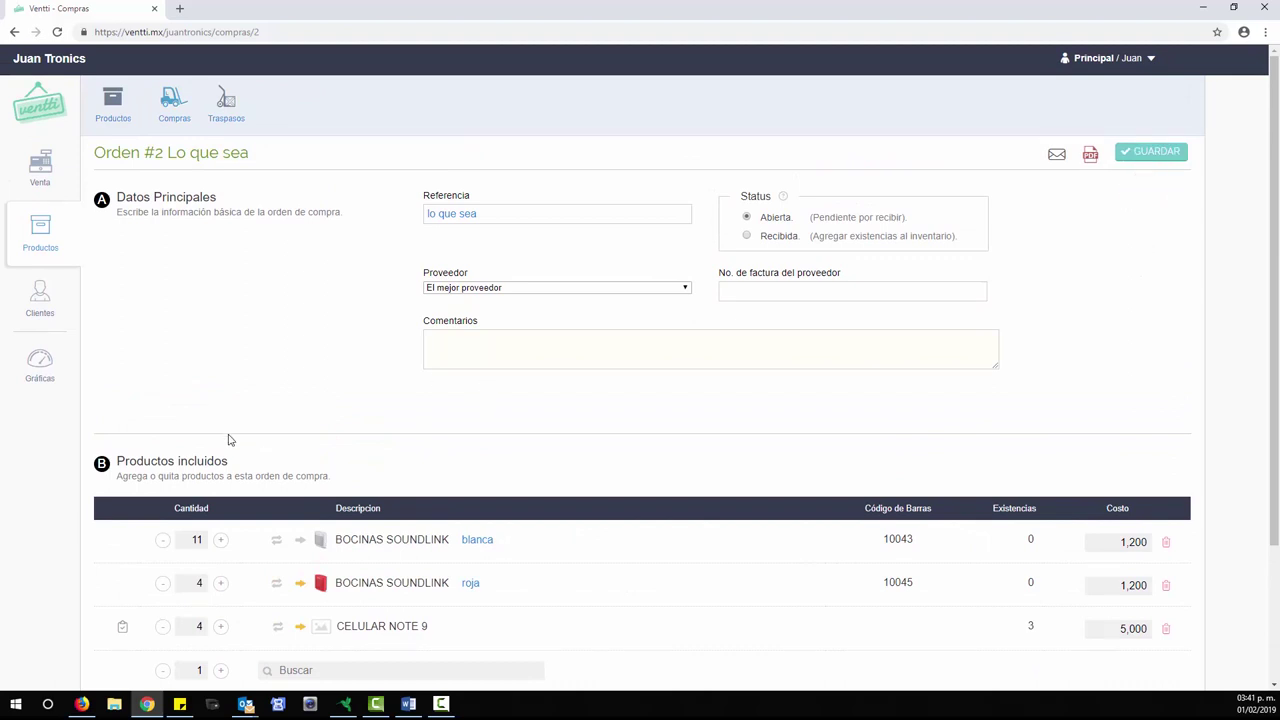
scroll(215, 515, down, 3)
scroll(400, 445, up, 3)
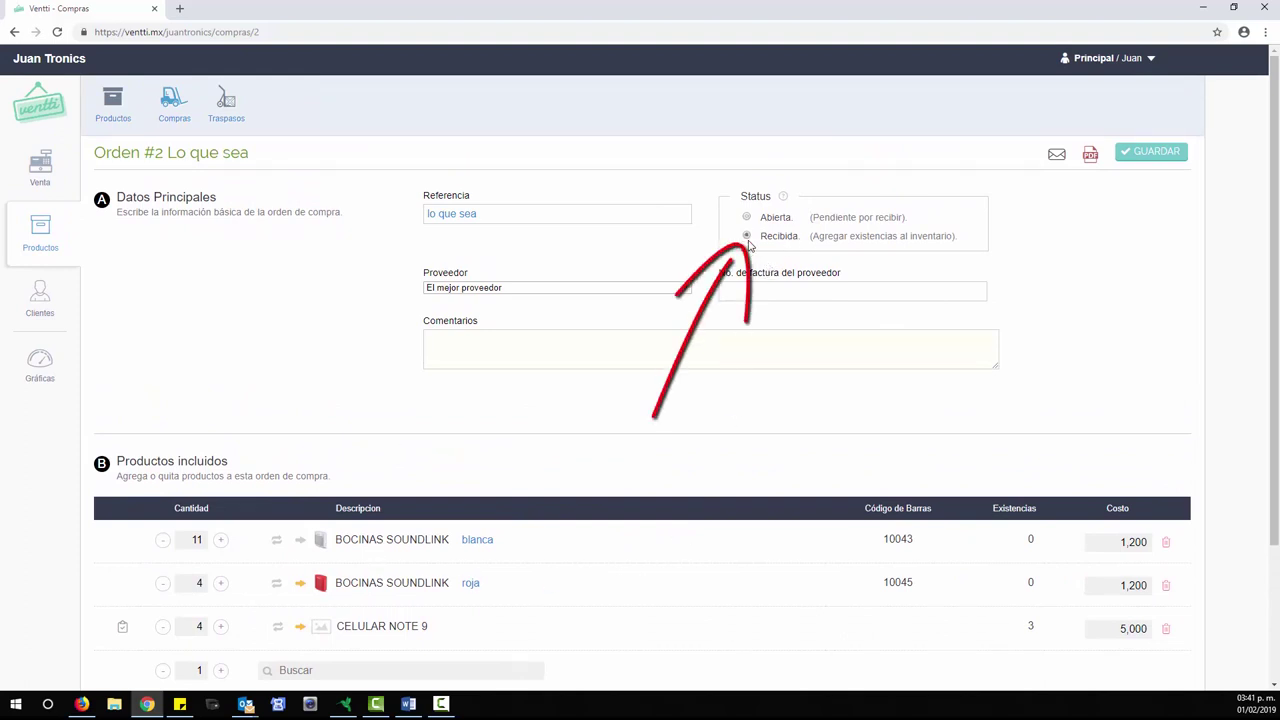
click(1147, 158)
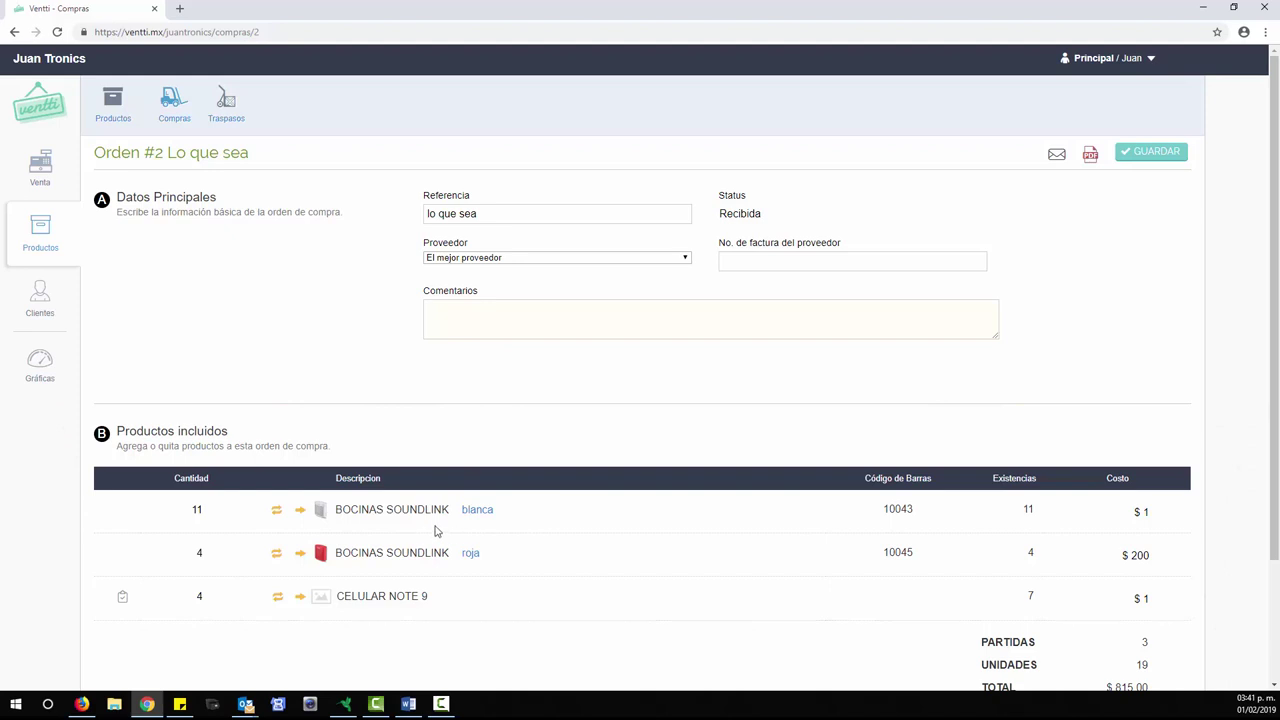
Sell one Bocinas Soundlink in Blanca and save the sale with a $2,600.00 cash payment.
click(38, 165)
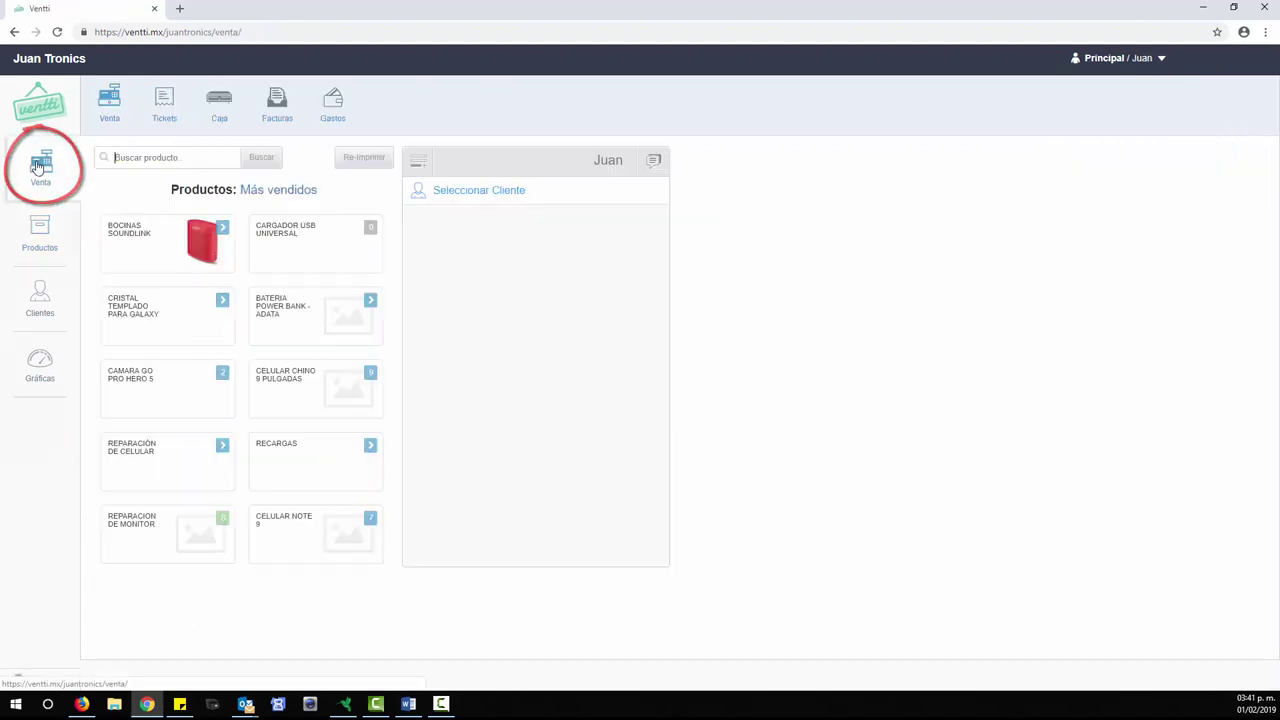
click(162, 254)
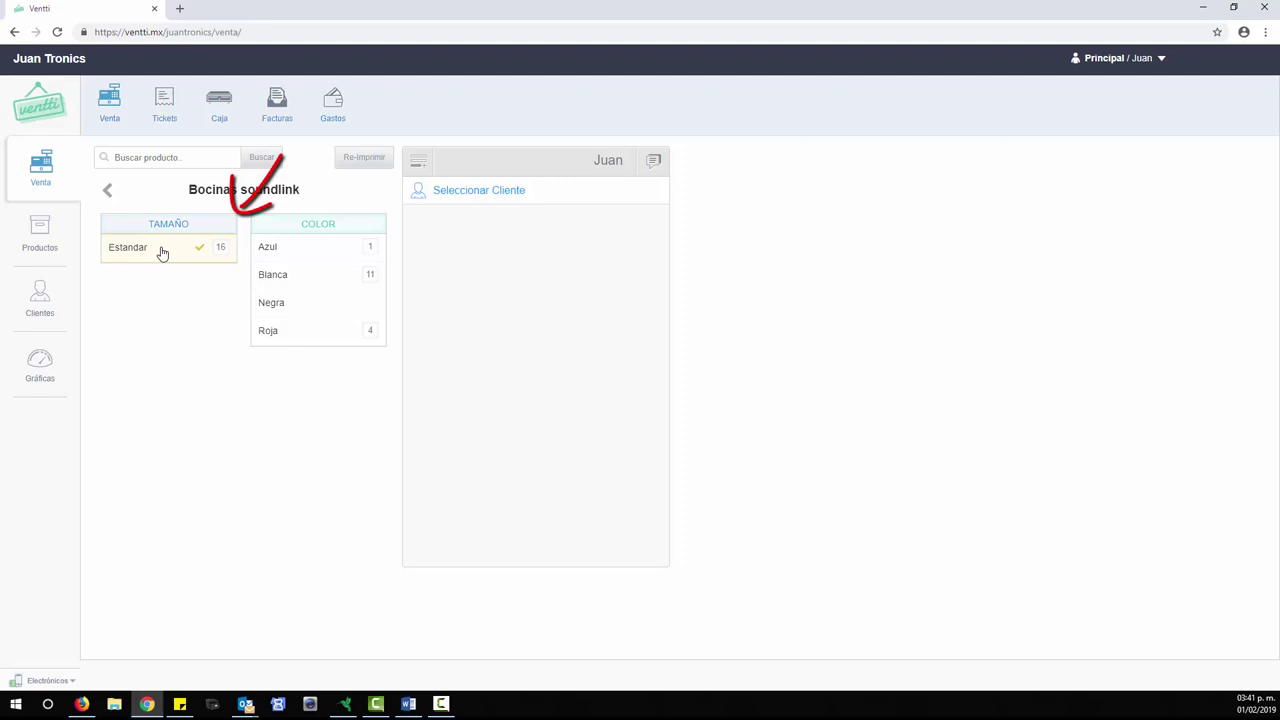
click(319, 278)
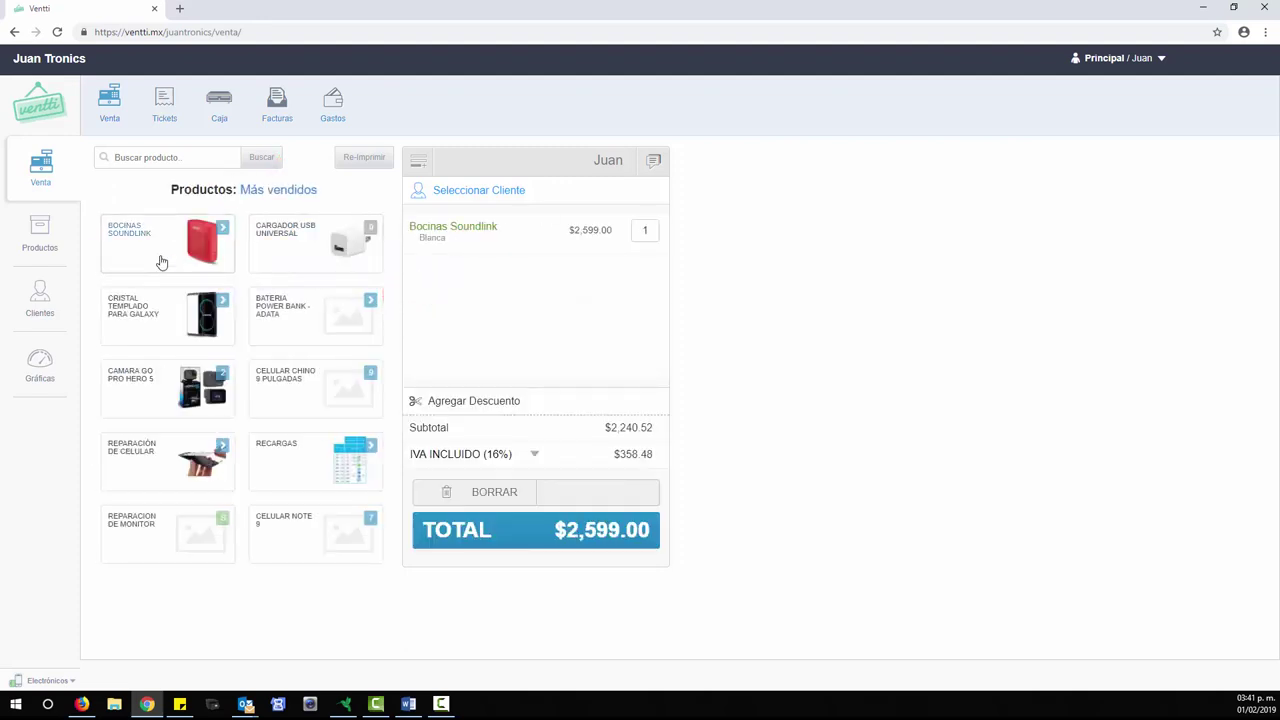
click(163, 260)
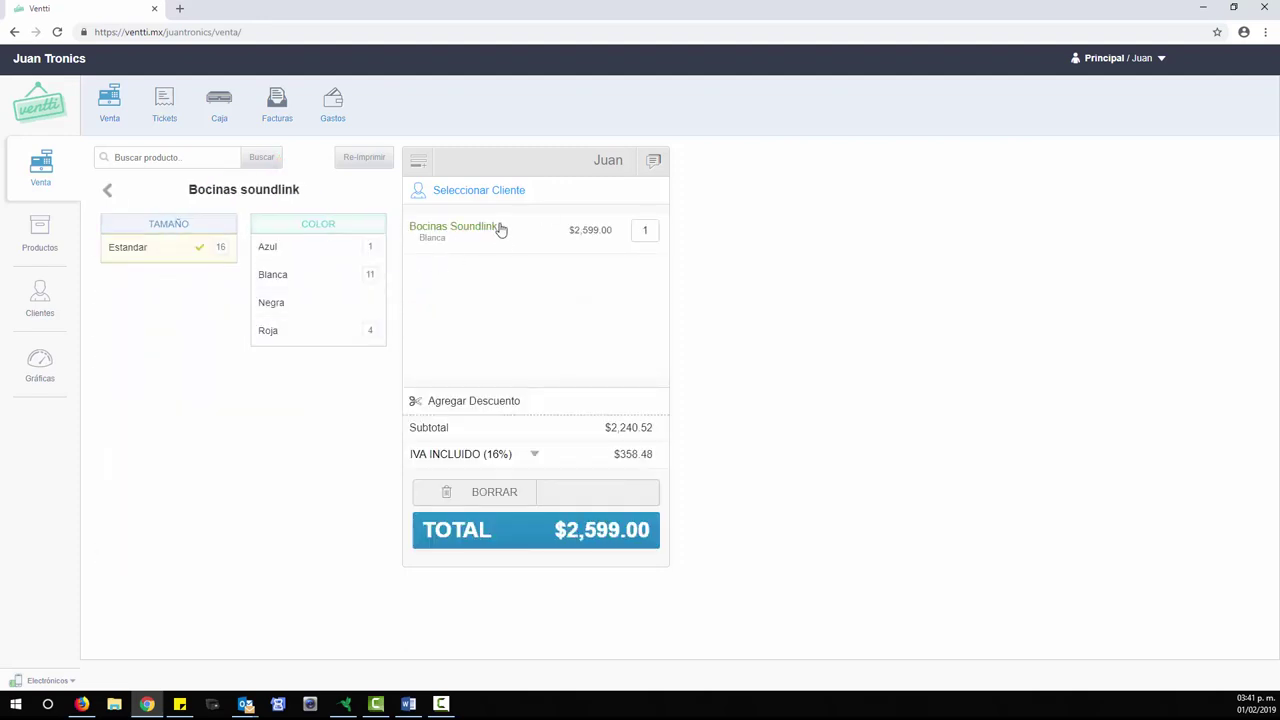
click(534, 531)
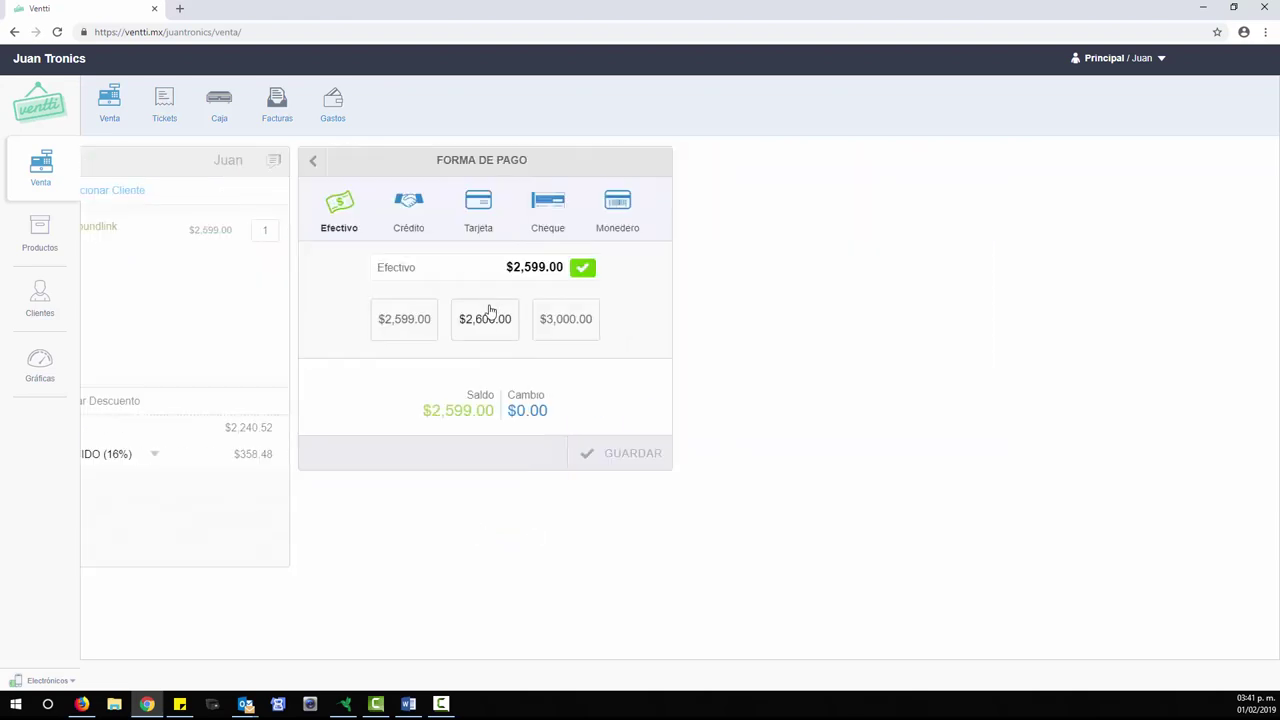
click(487, 314)
click(620, 454)
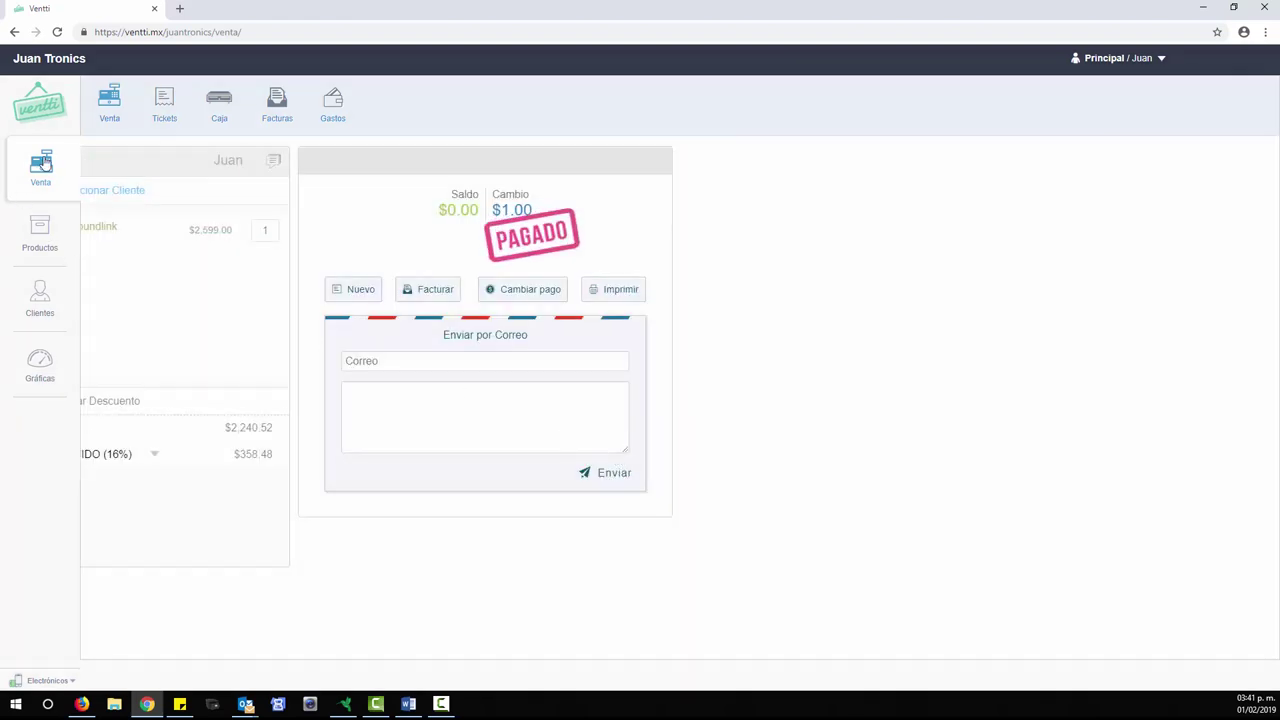
Start a fresh sale screen, and check the product stock and the list of purchase orders.
click(48, 165)
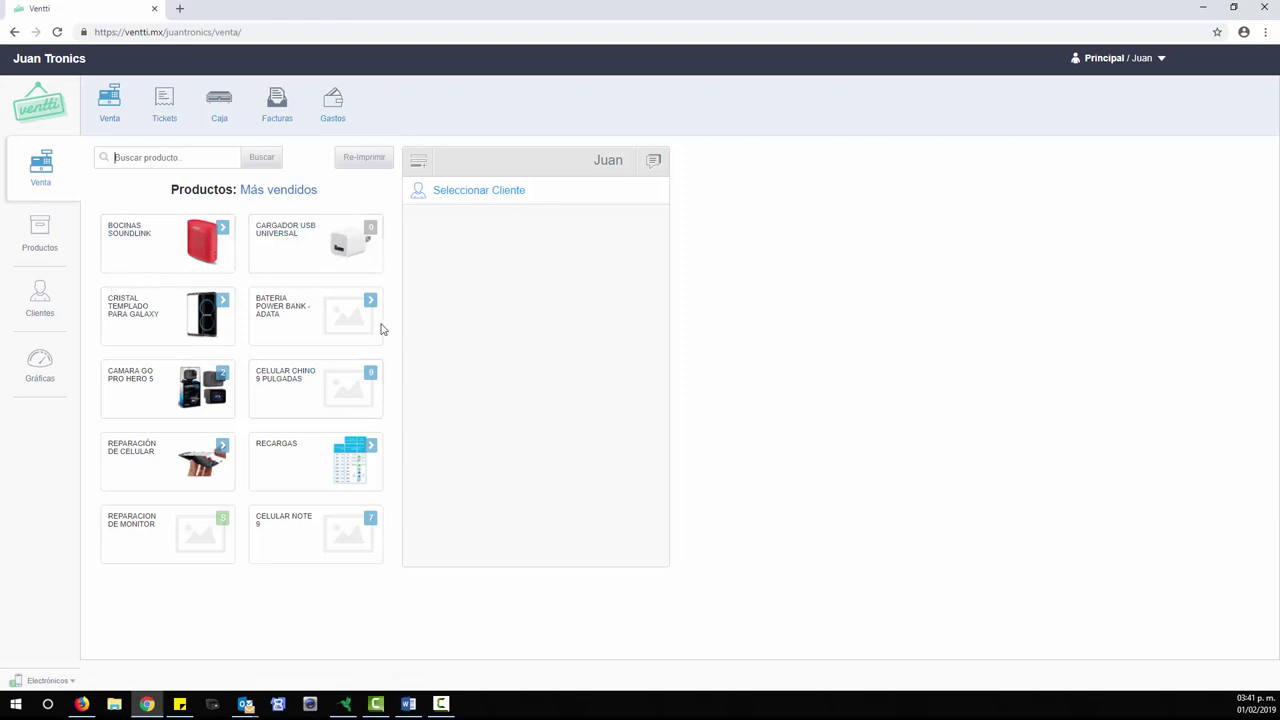
click(47, 238)
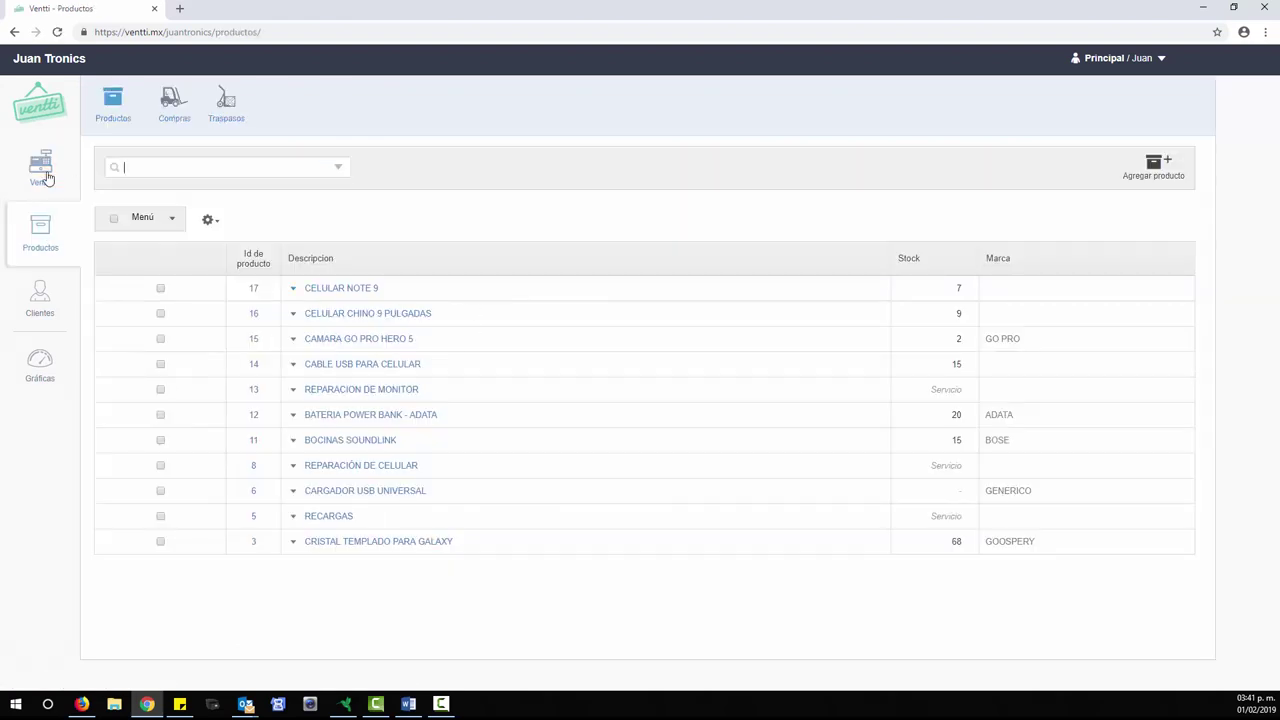
click(172, 118)
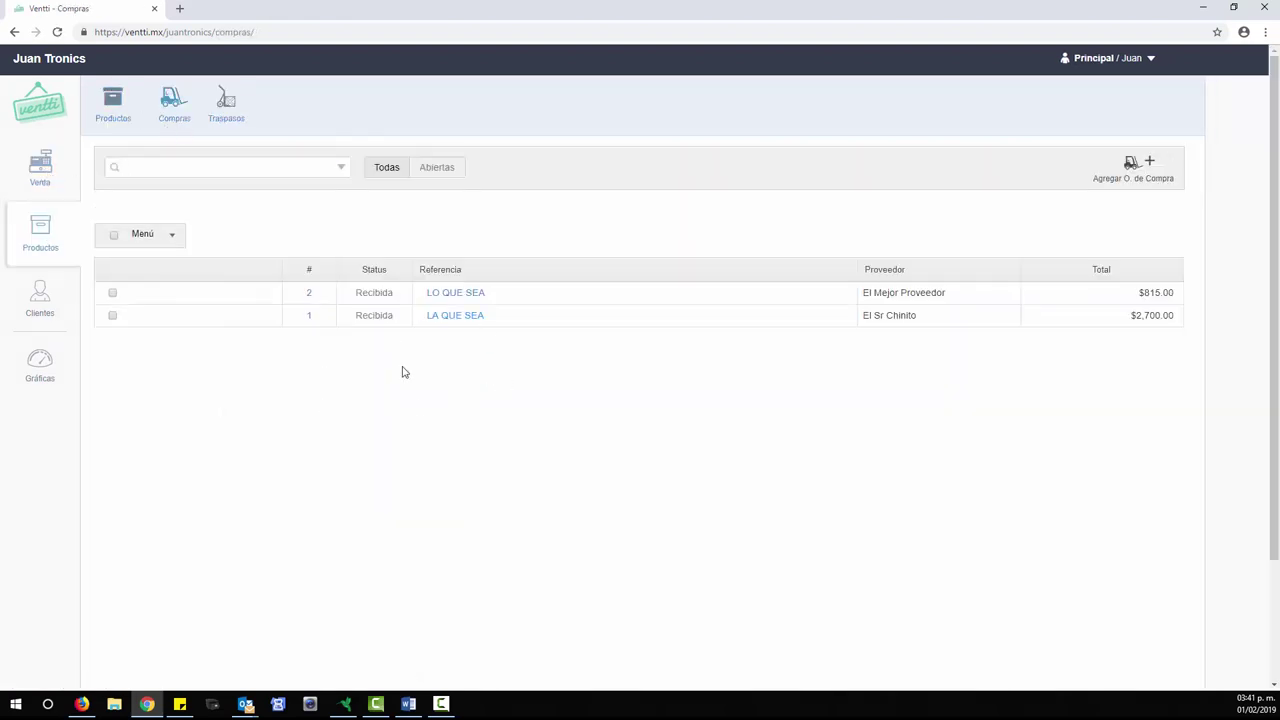